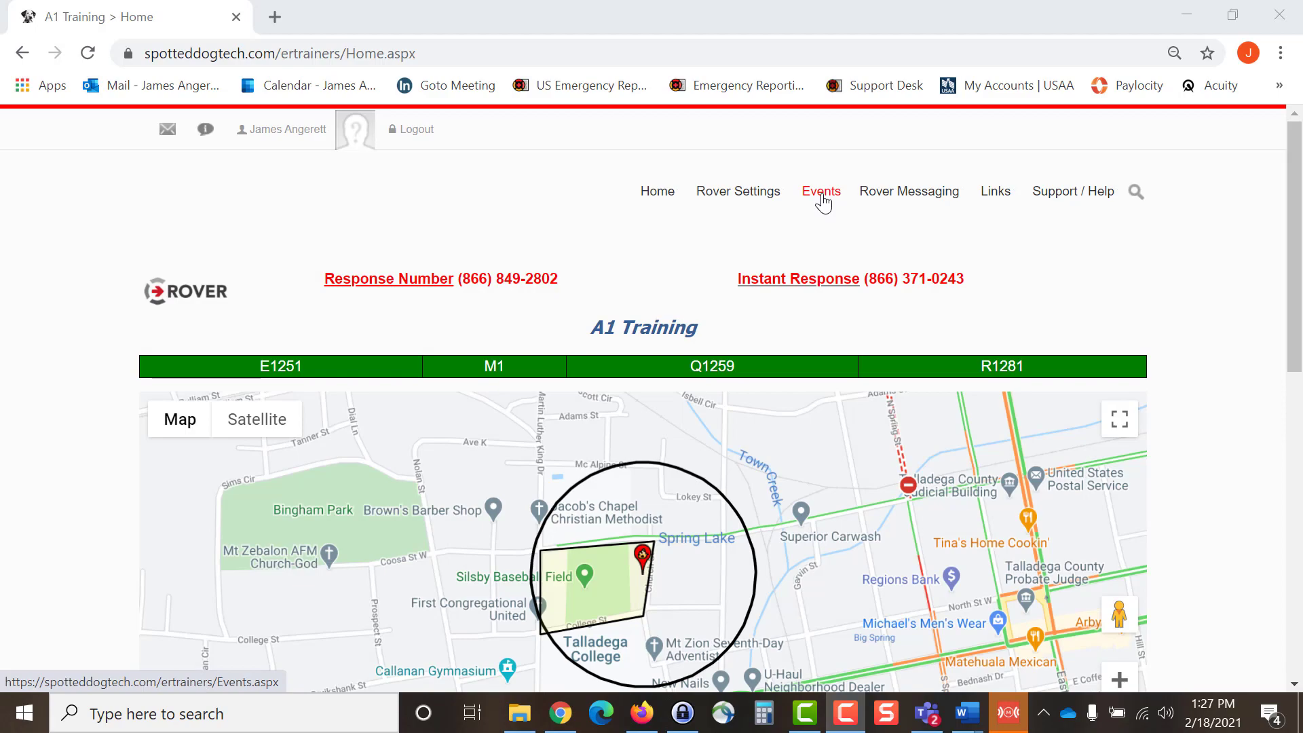
Add a new event to the Department Events calendar, expand its edit form, and title it "Sample Event"
left_click(822, 196)
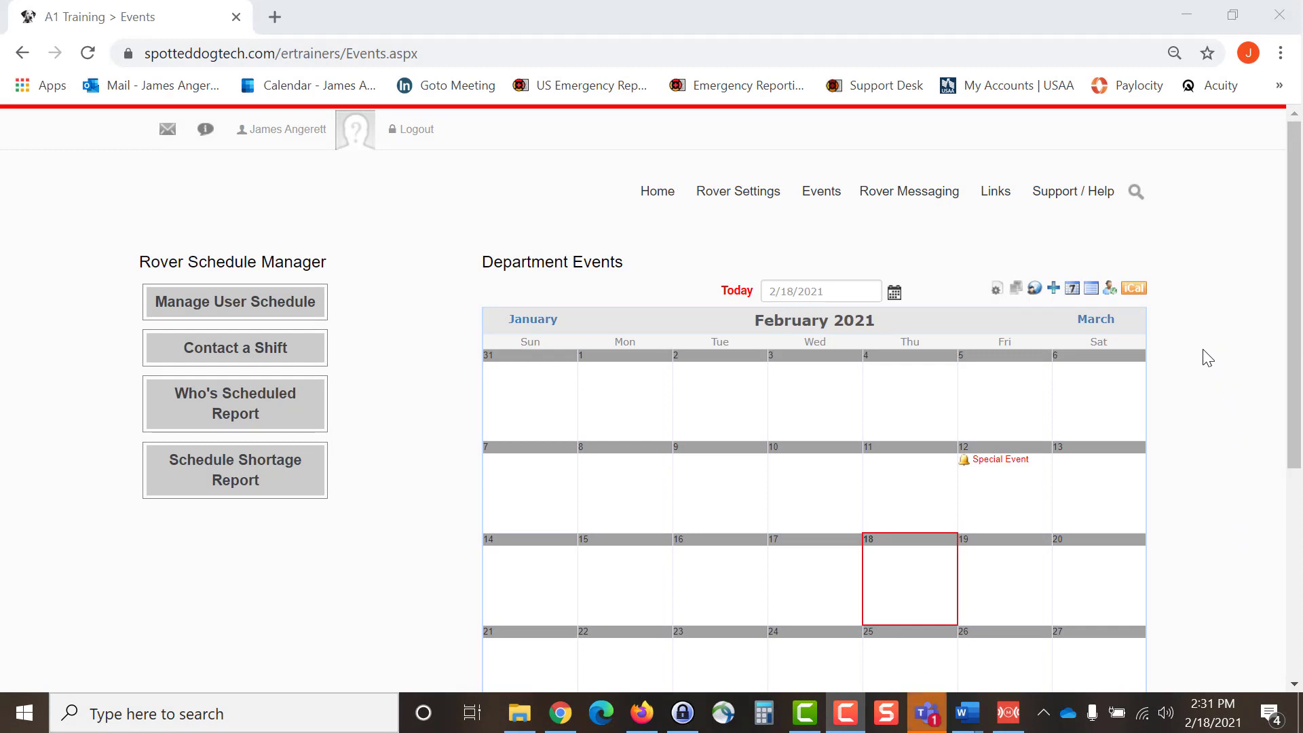
left_click(1055, 293)
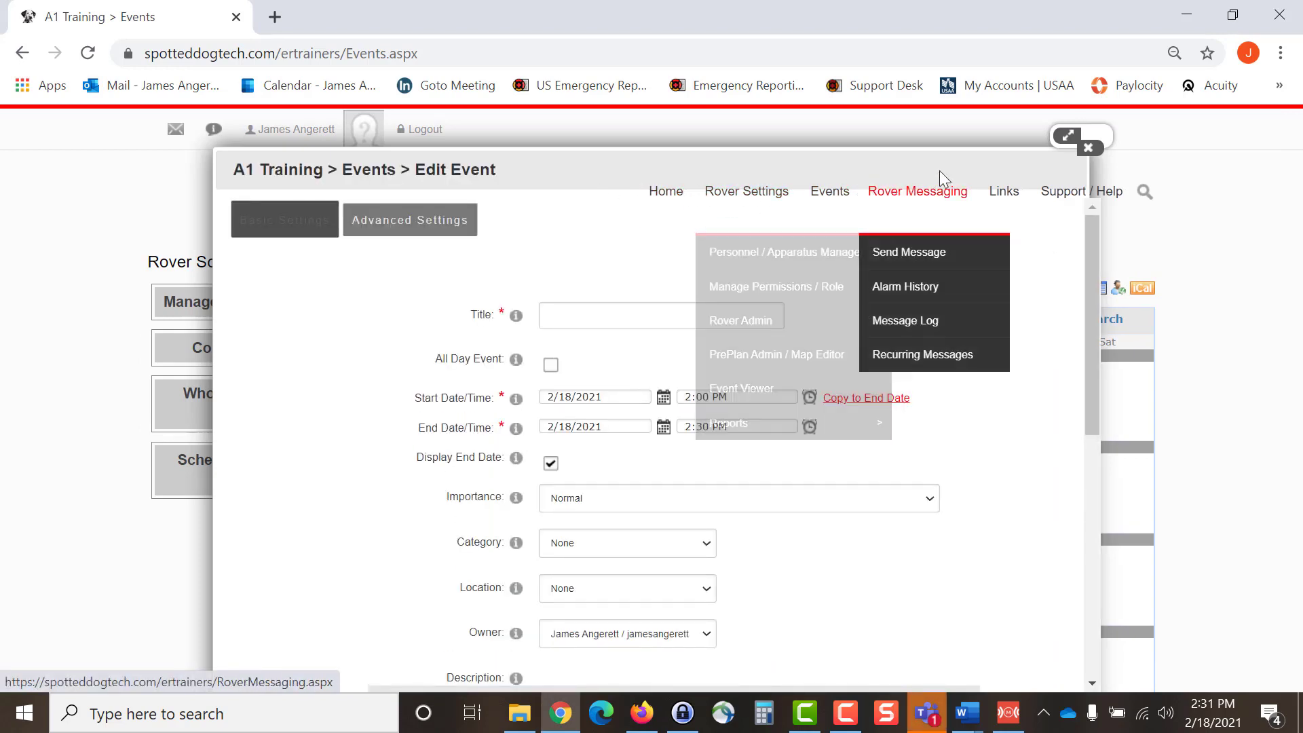
left_click(1067, 139)
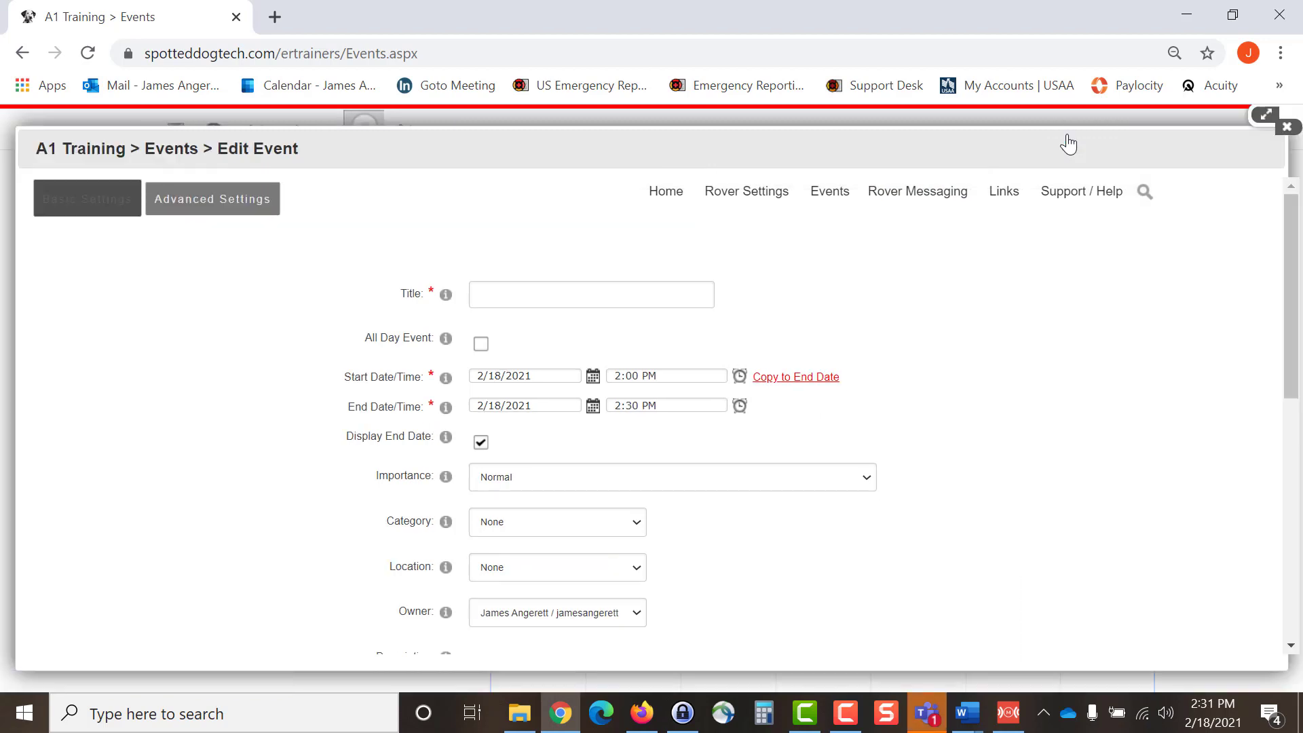
left_click(511, 285)
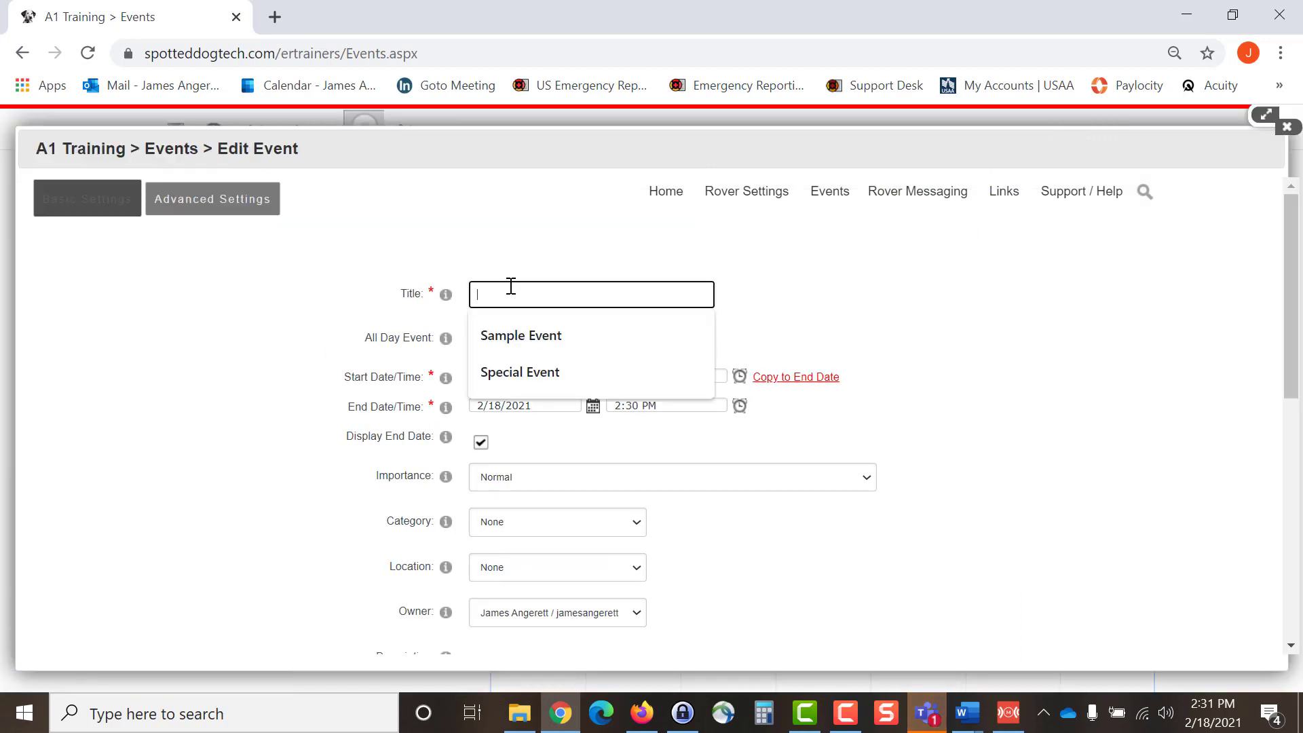
left_click(525, 337)
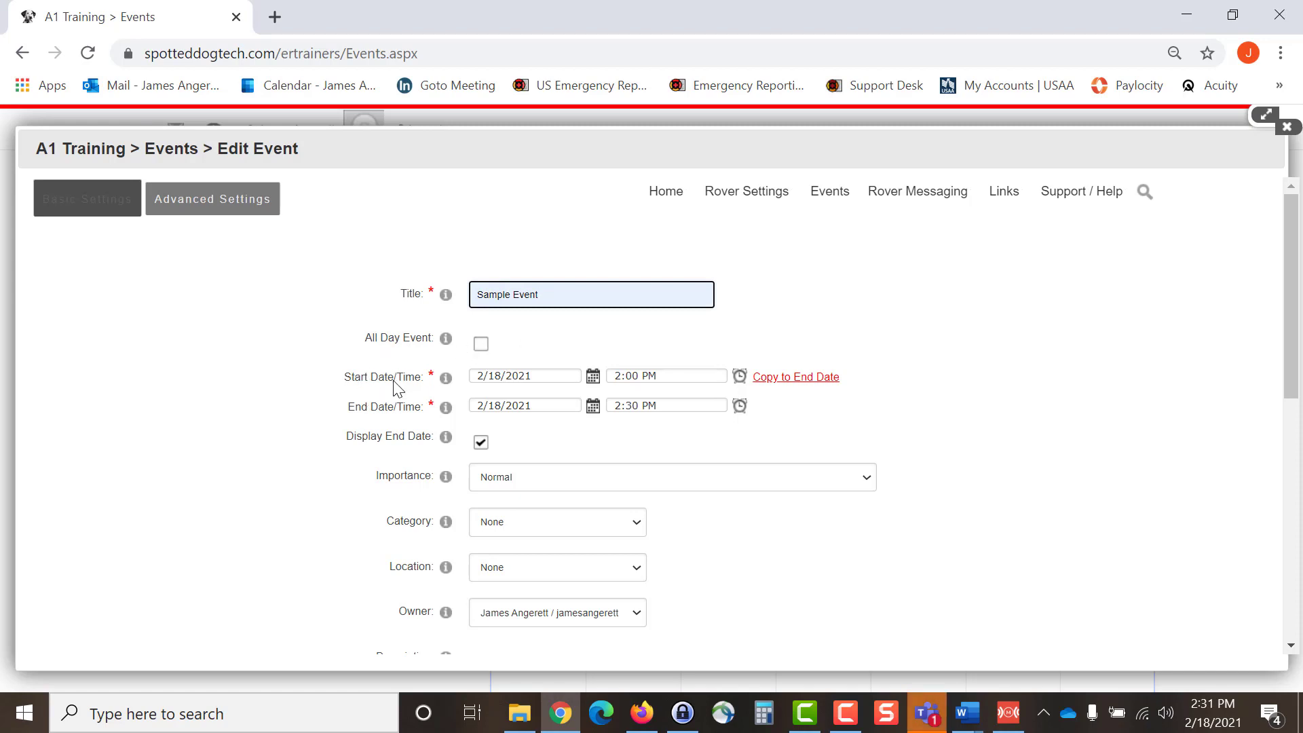
Schedule the event to start on 2/19/2021 at 7:00 AM and end at 9:00 AM
left_click(594, 380)
left_click(529, 493)
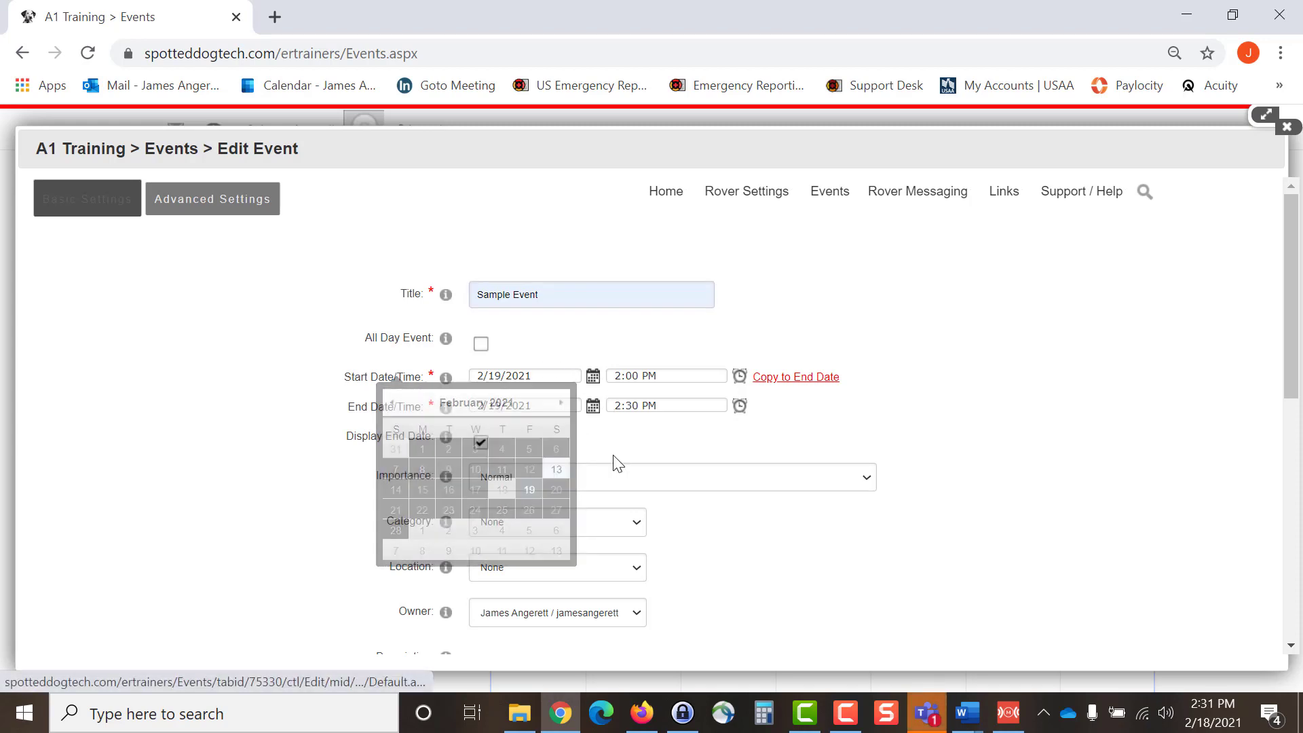
left_click(741, 377)
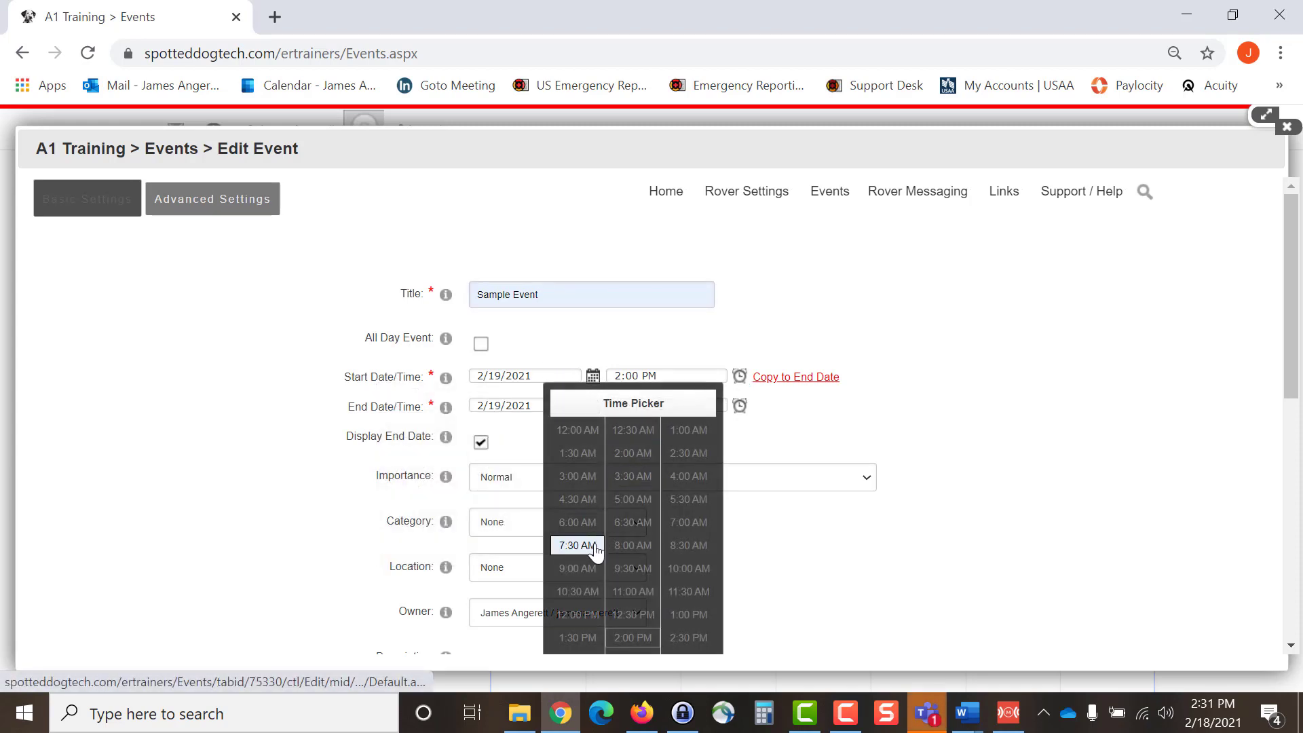
left_click(686, 524)
scroll(457, 321, "down", 1)
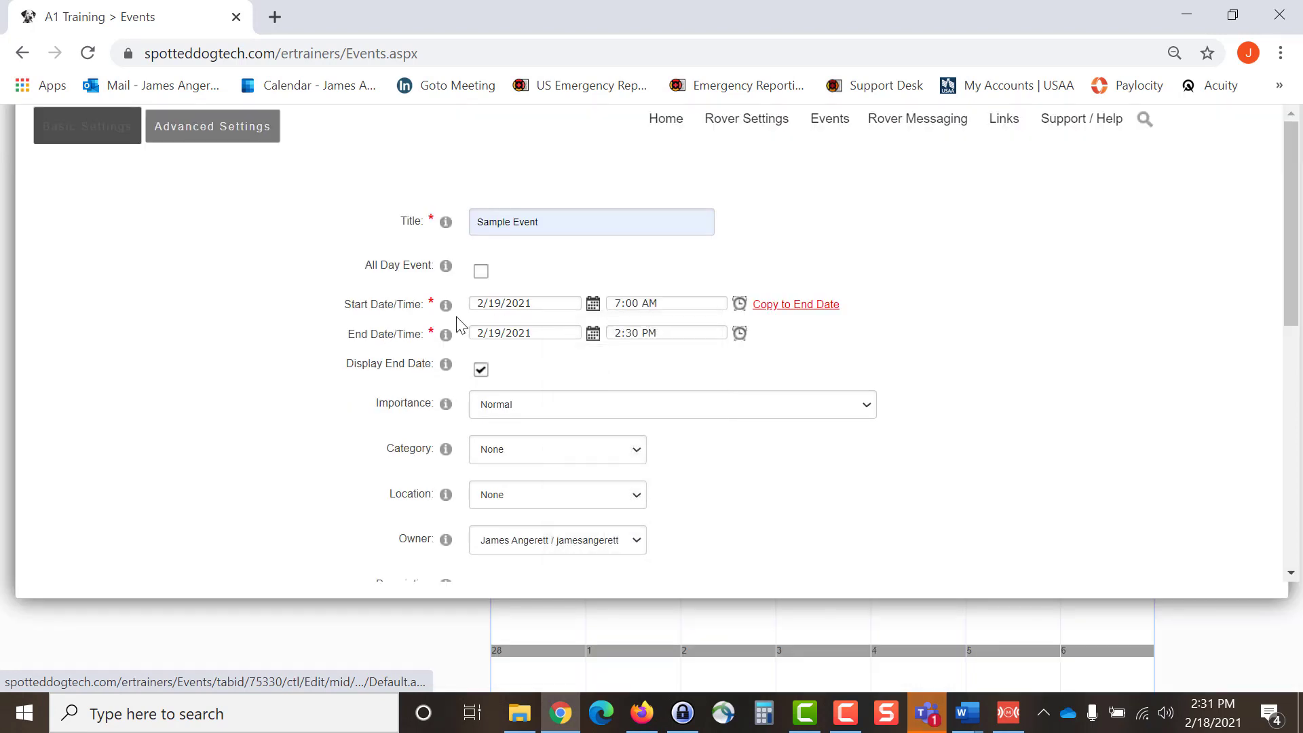
left_click(739, 335)
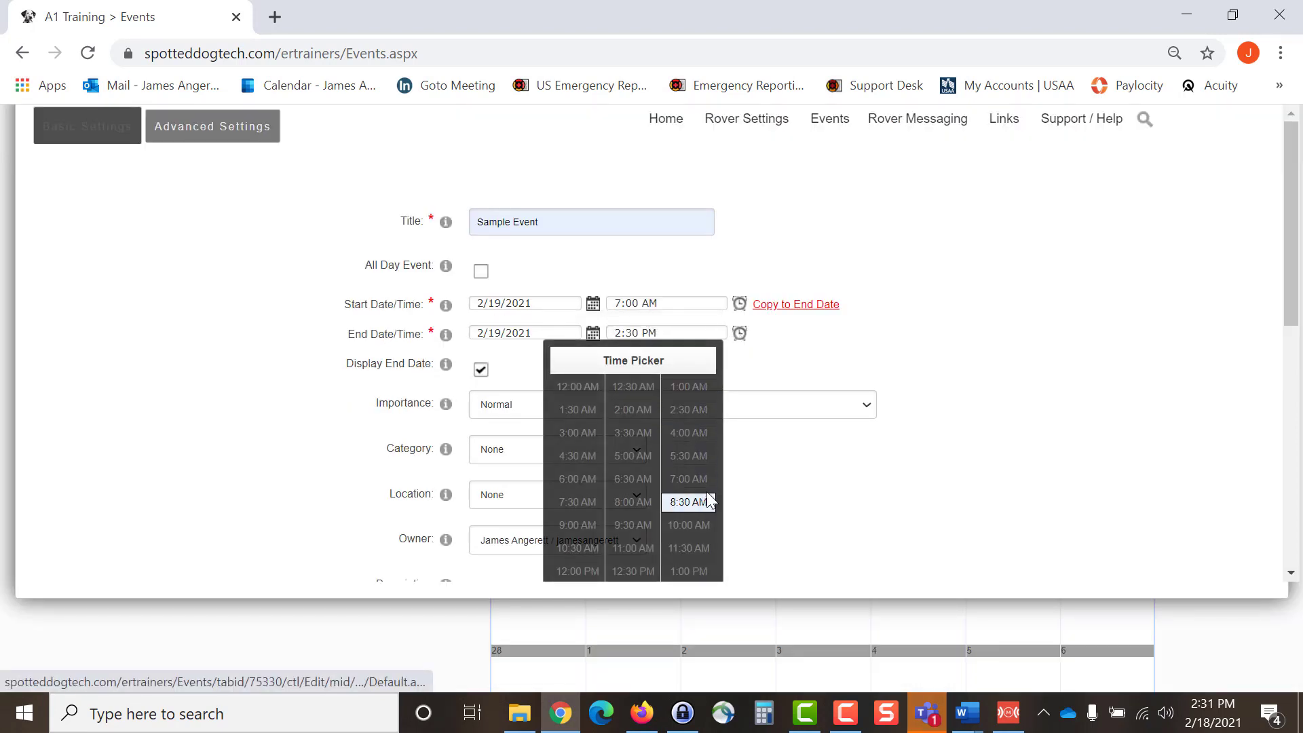
left_click(569, 526)
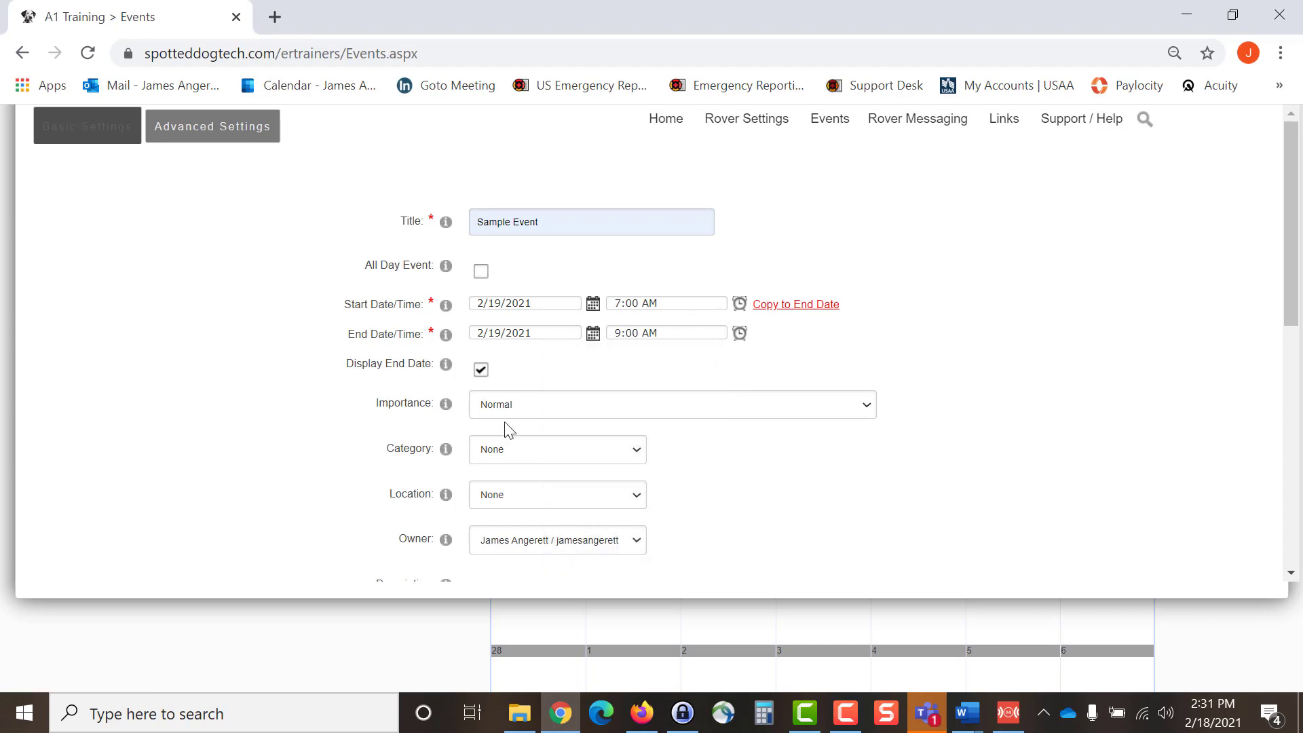
Set the event's importance to High and replace the placeholder description with "Enter Info Here"
left_click(556, 410)
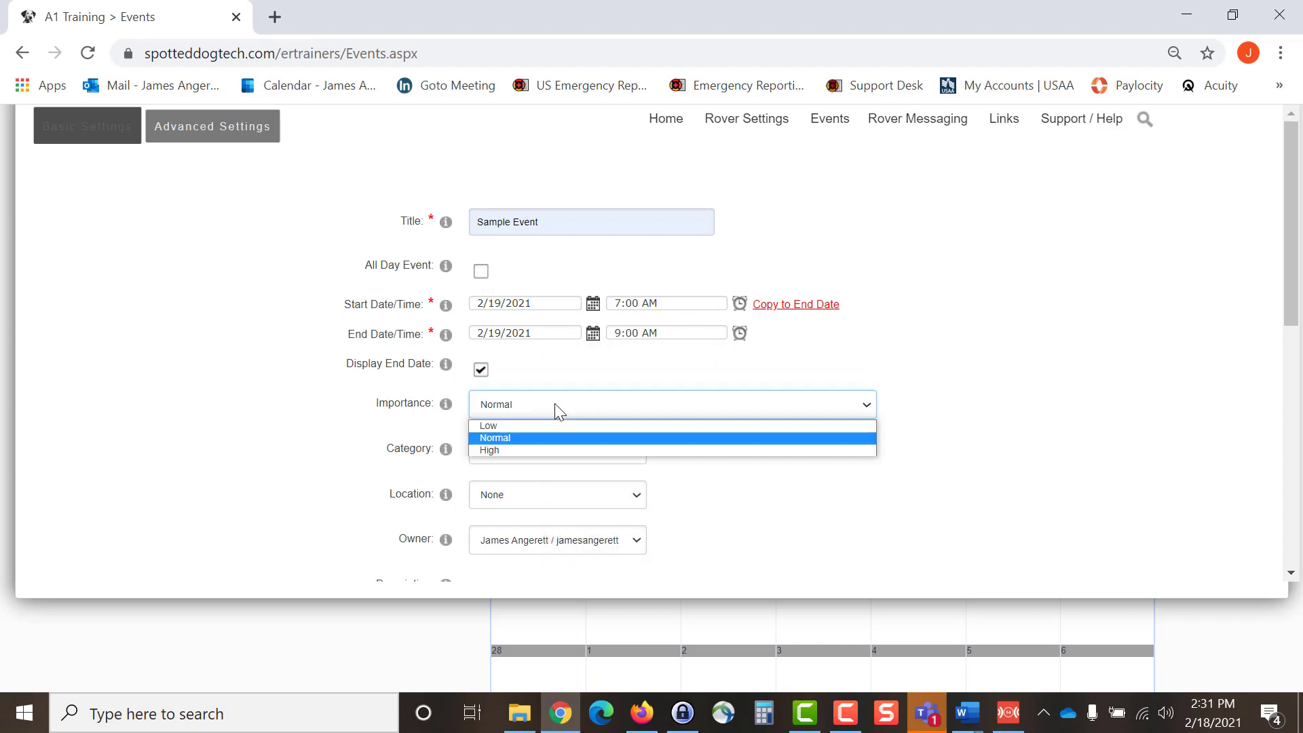
left_click(533, 452)
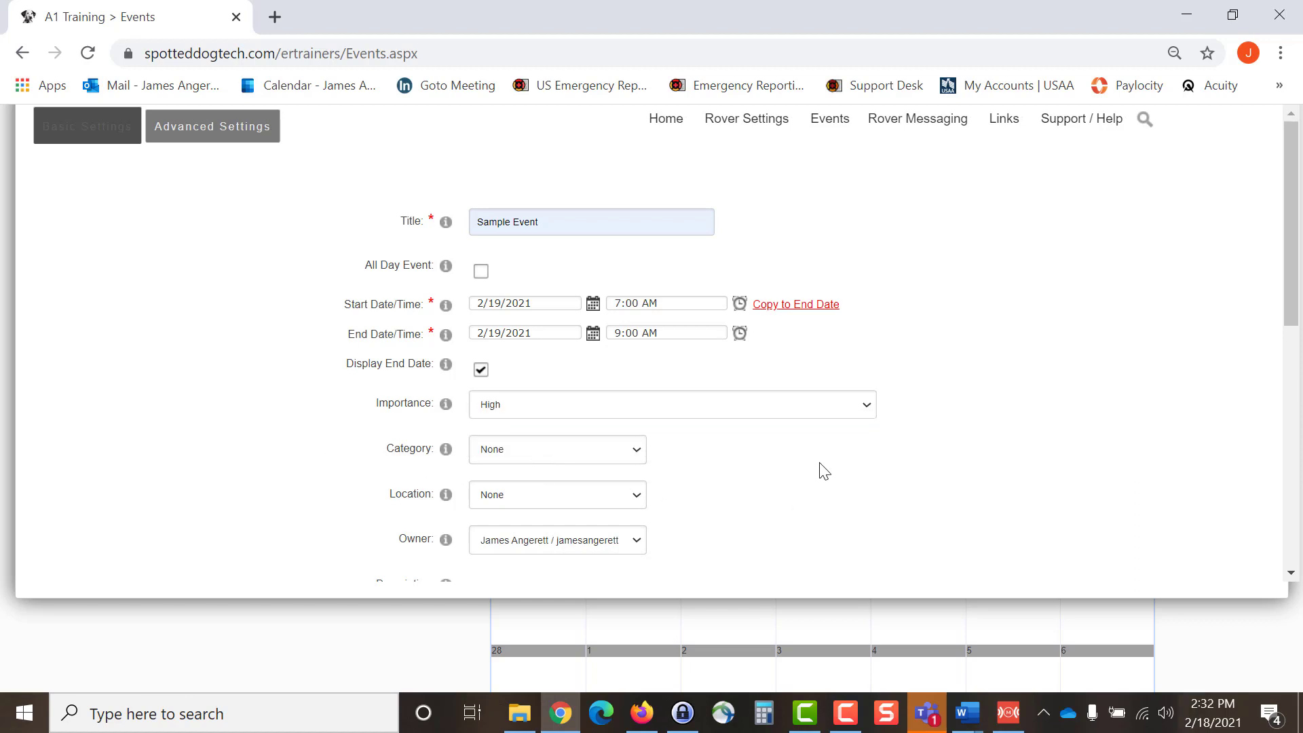
scroll(819, 468, "down", 3)
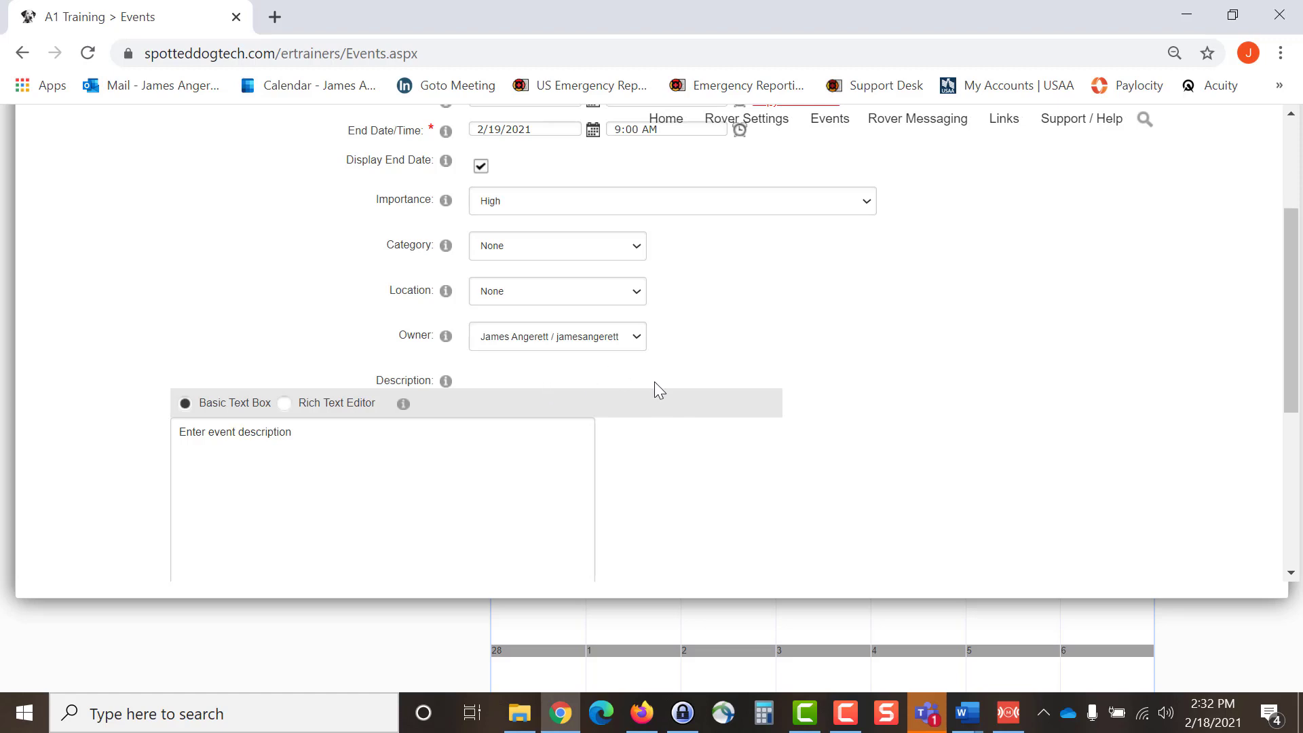
scroll(654, 384, "down", 2)
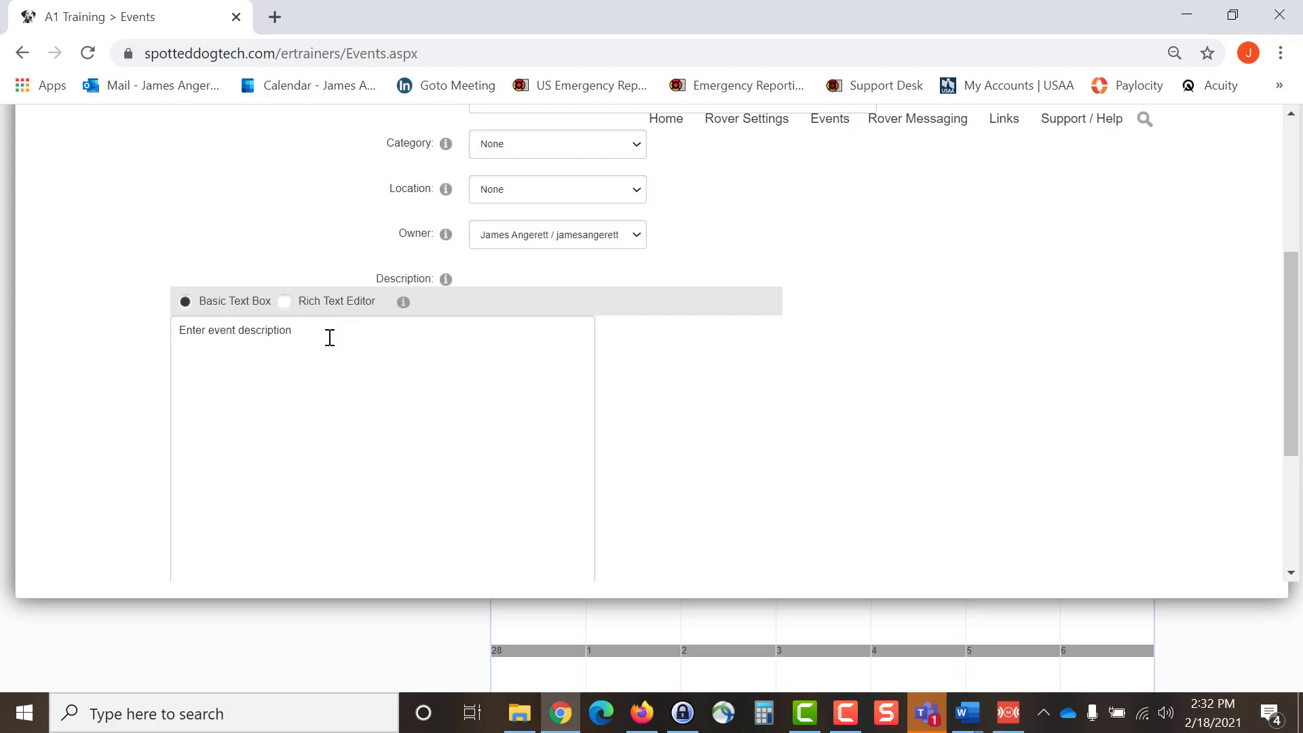
left_click_drag(329, 338, 154, 354)
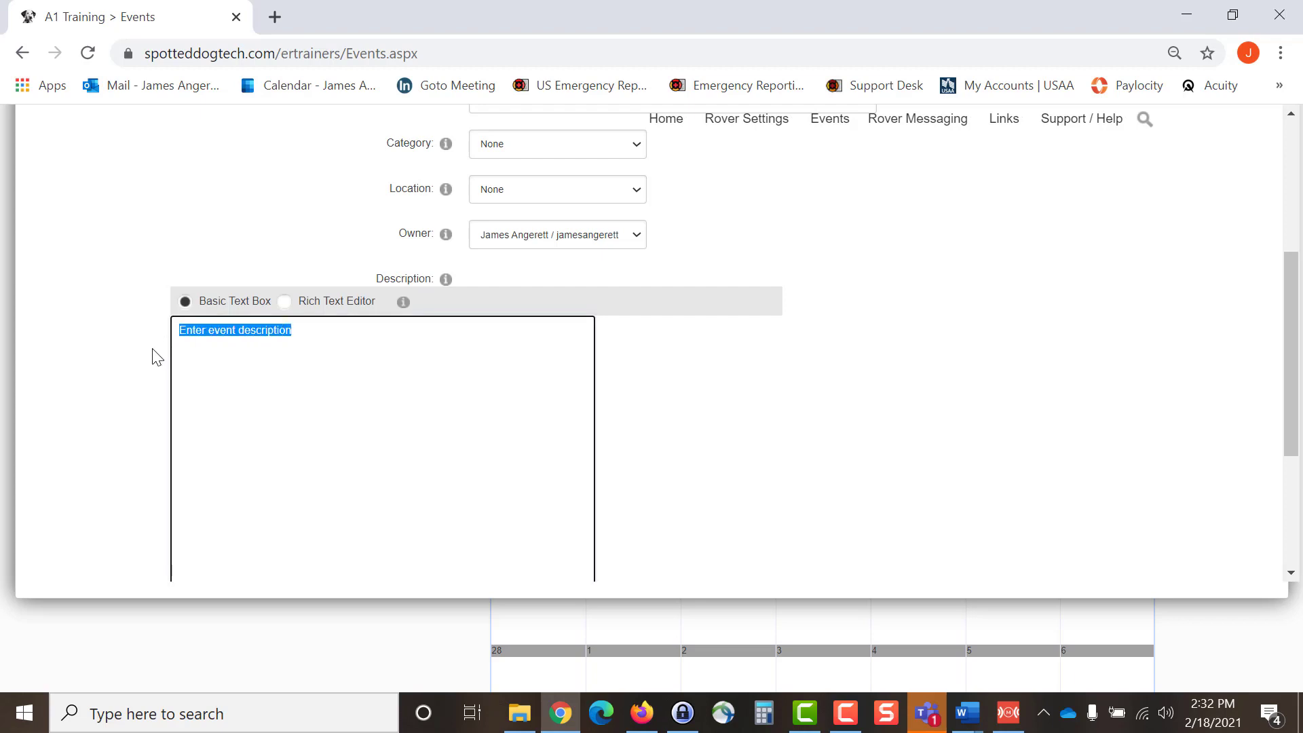
type("Enter Info Here")
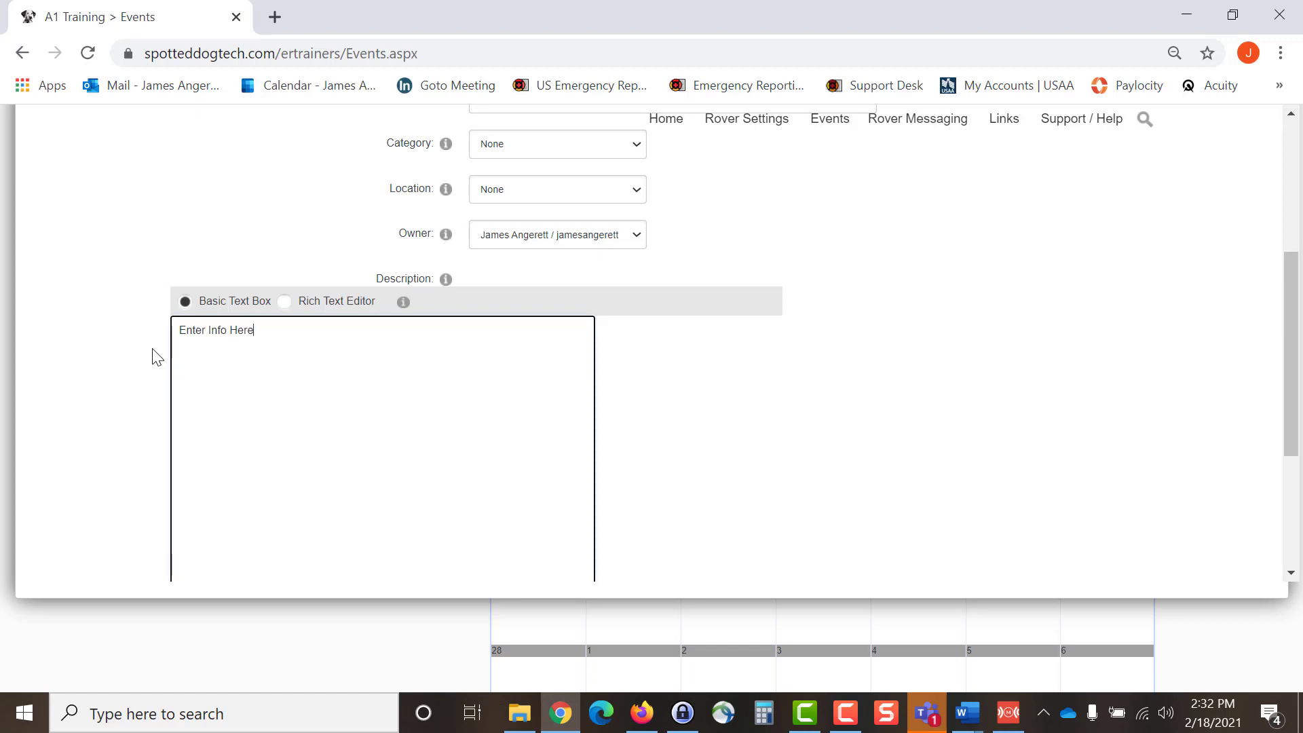
Change the reminder email's subject to "Event Reminder: Special Event" and replace its message with "Insert any information"
scroll(125, 337, "up", 5)
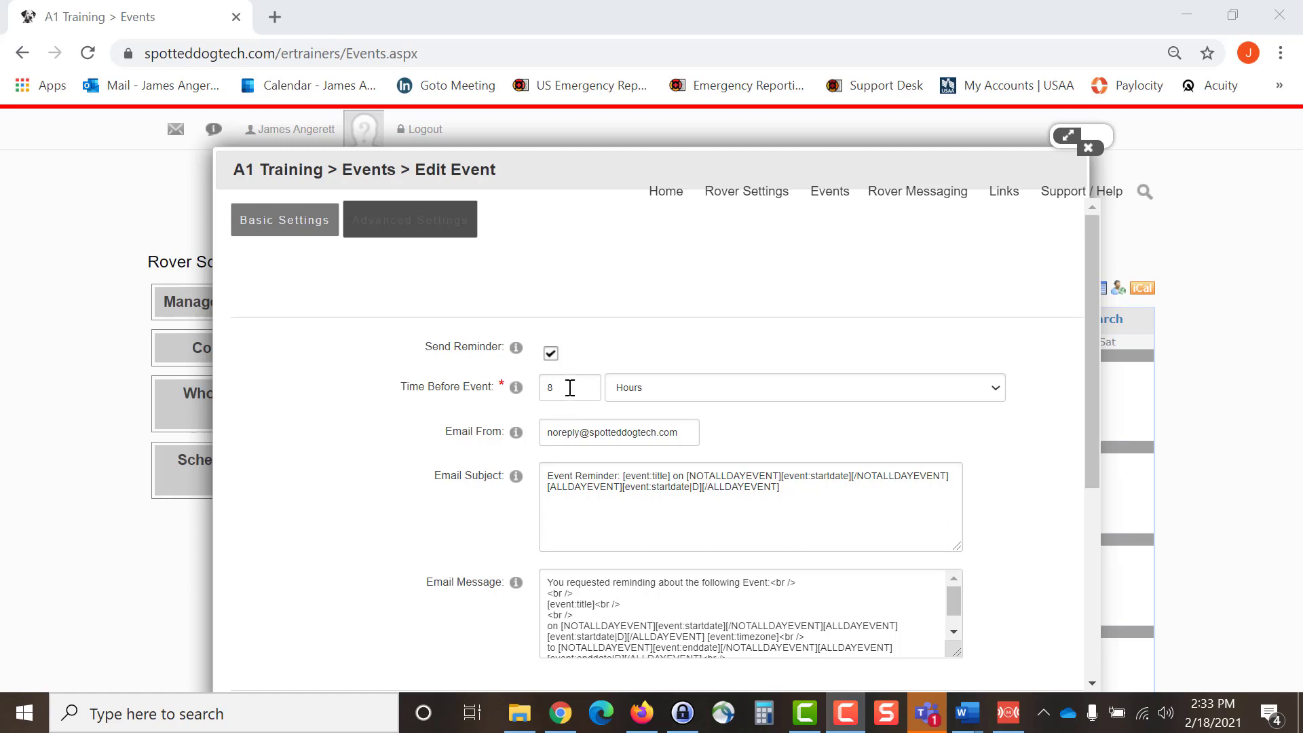
left_click(655, 395)
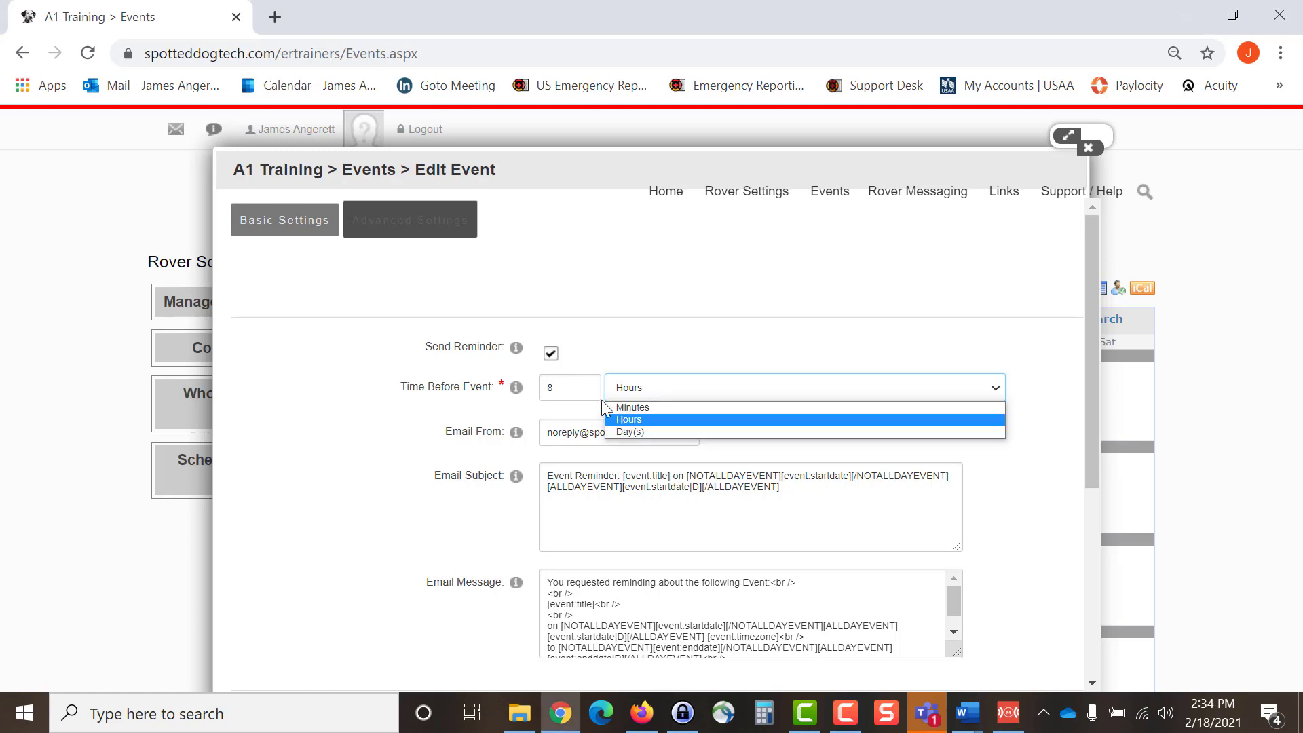
left_click(368, 437)
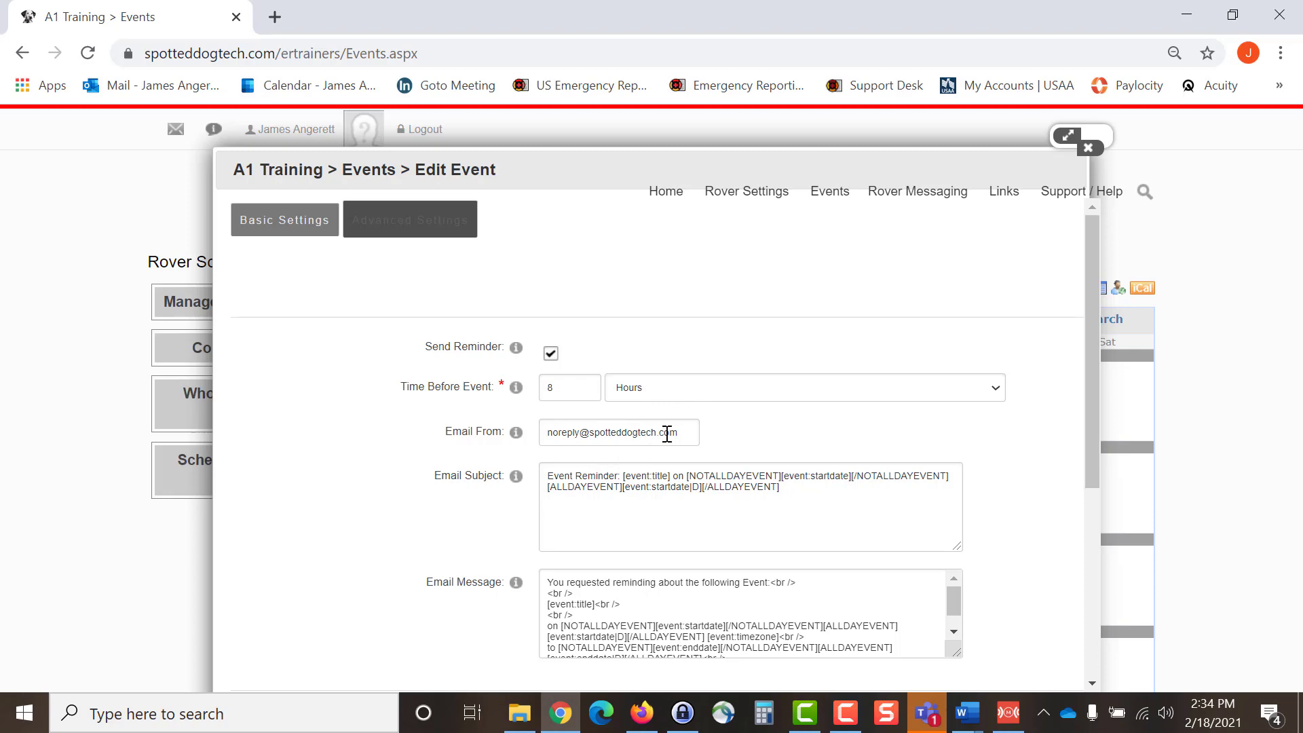
scroll(970, 455, "down", 5)
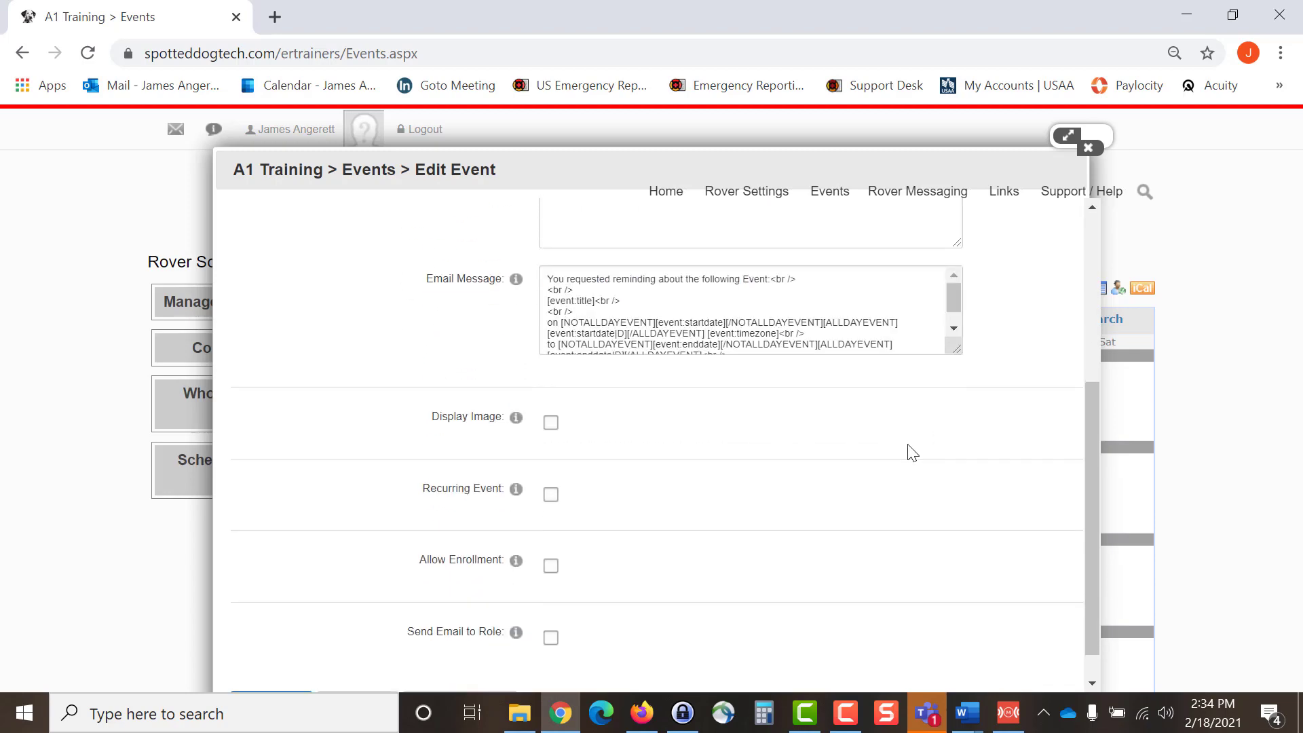
scroll(910, 451, "up", 3)
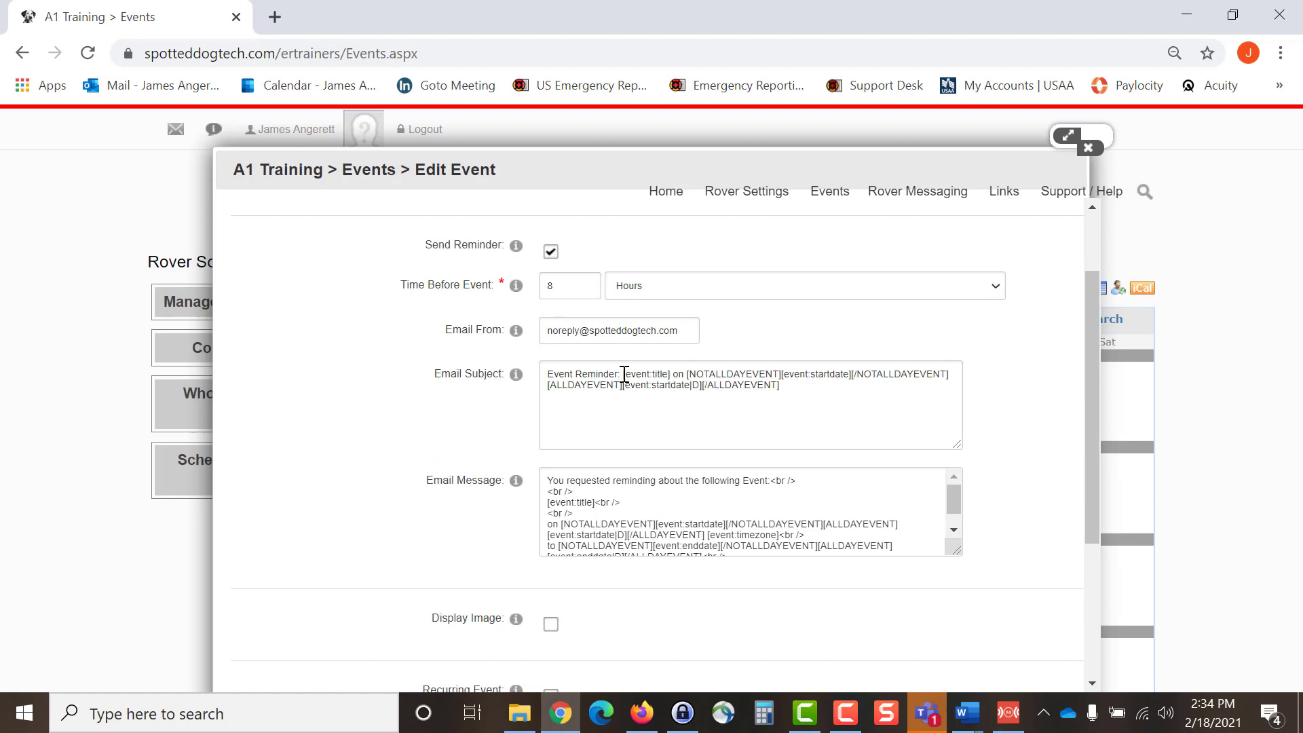
left_click_drag(624, 374, 829, 394)
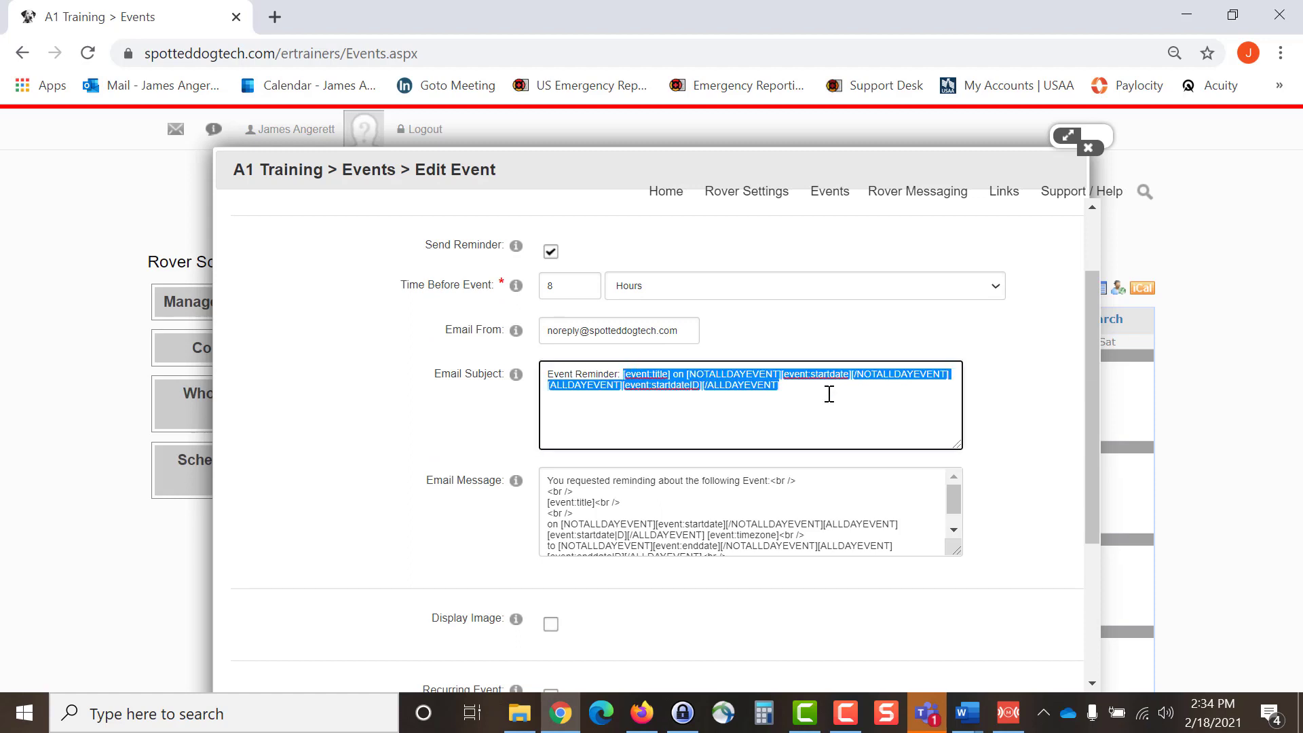
type("Special Event")
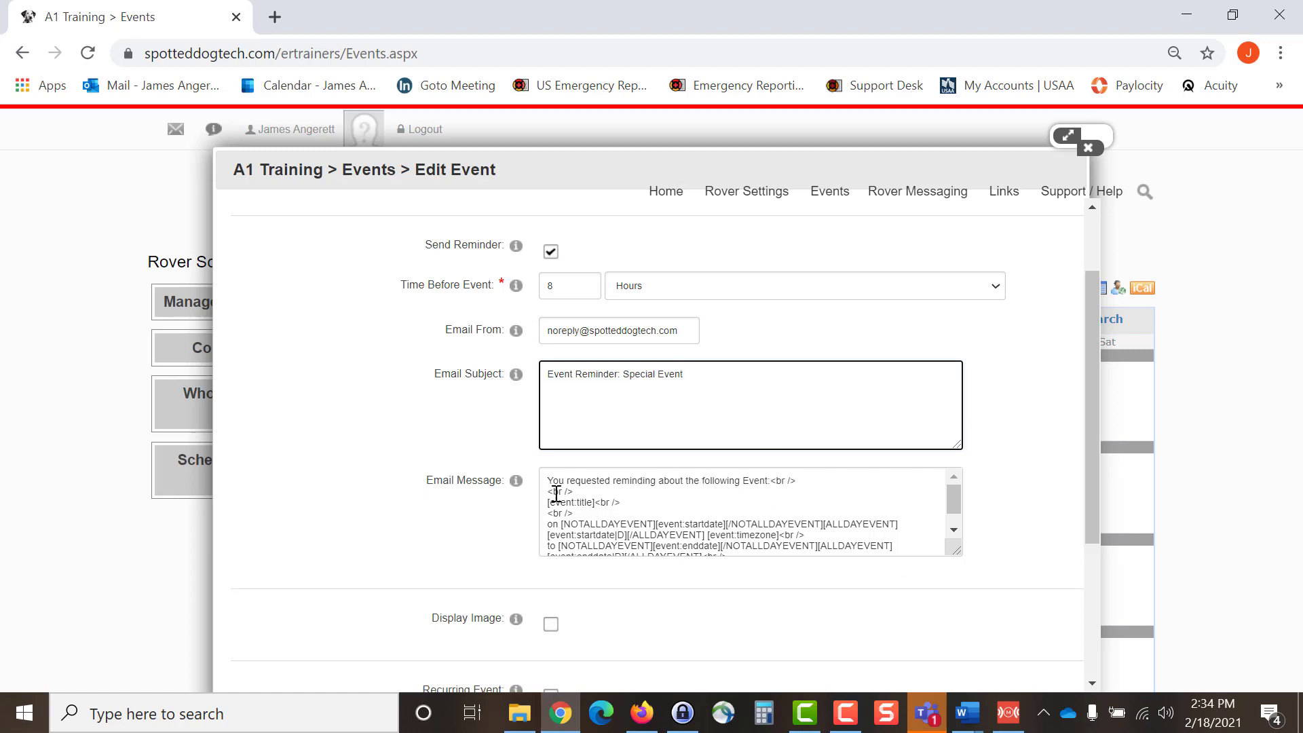
left_click_drag(546, 479, 931, 596)
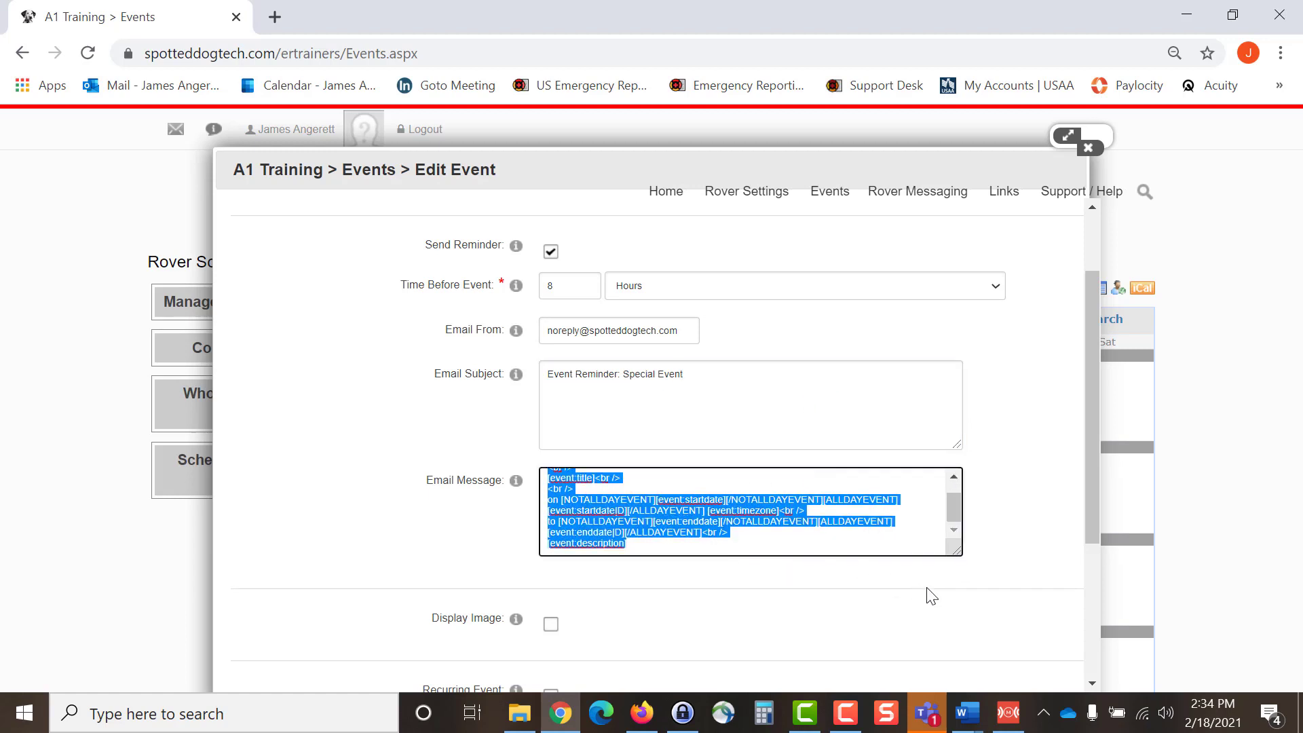
type("Insert any information")
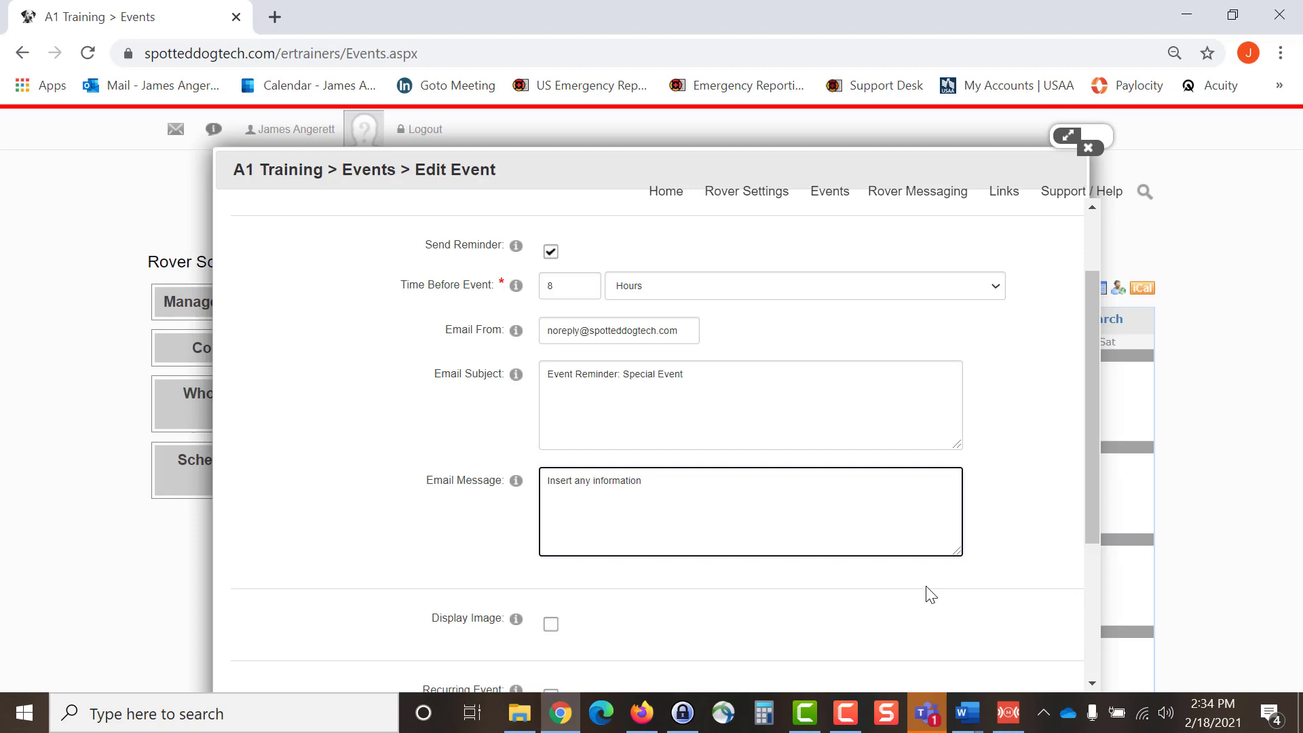
Allow enrollment for the event and save it to the calendar
scroll(351, 480, "down", 3)
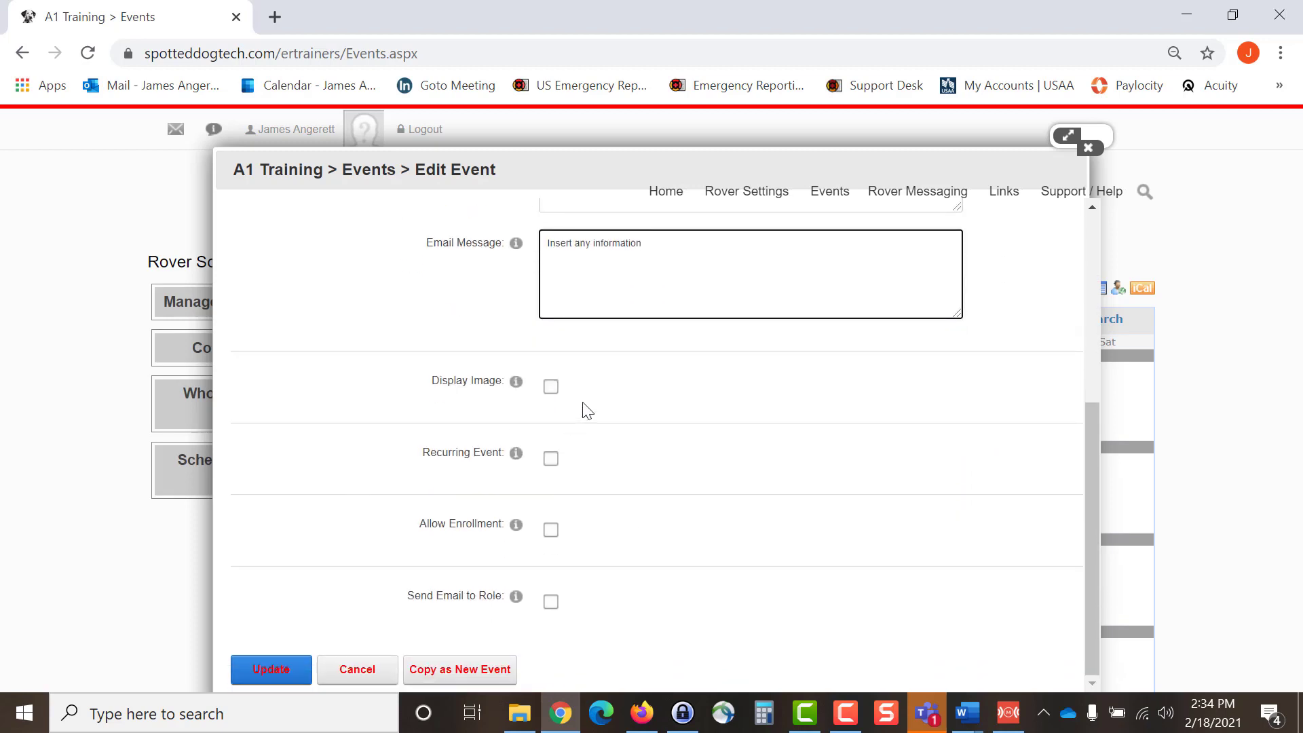
left_click(551, 530)
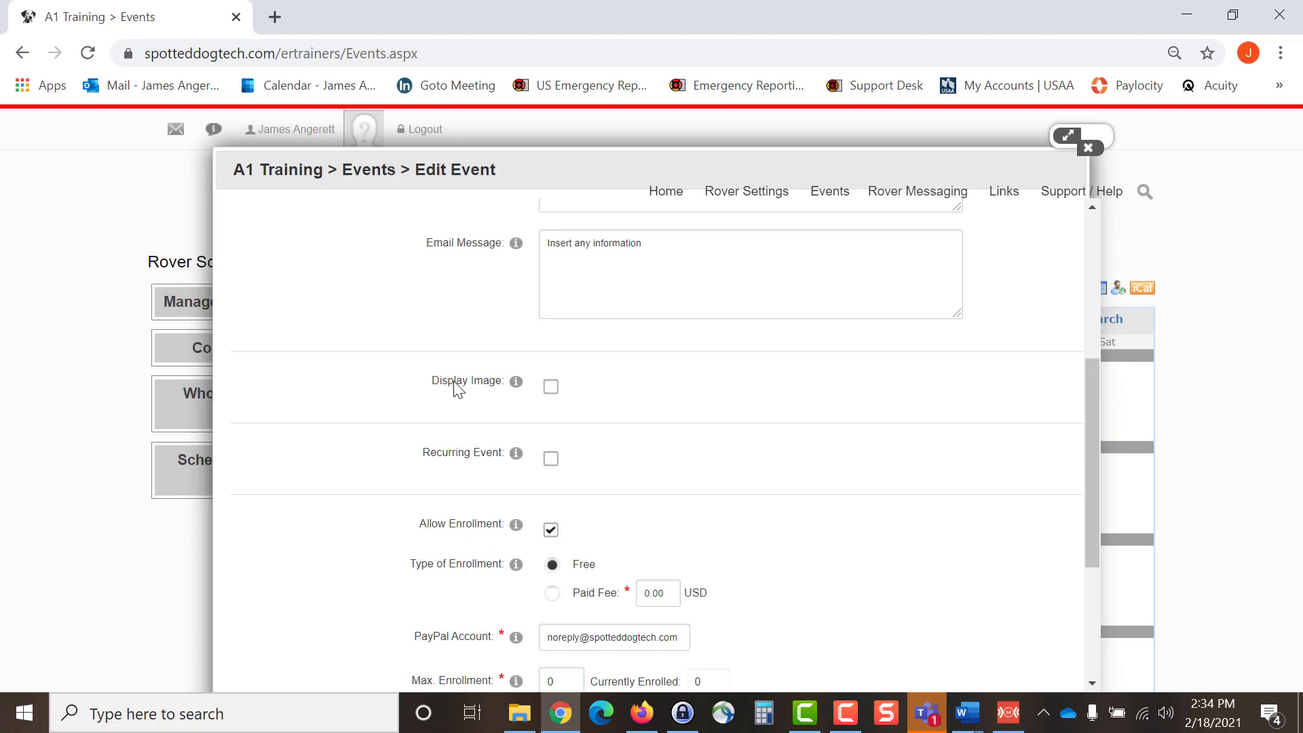
scroll(456, 386, "down", 4)
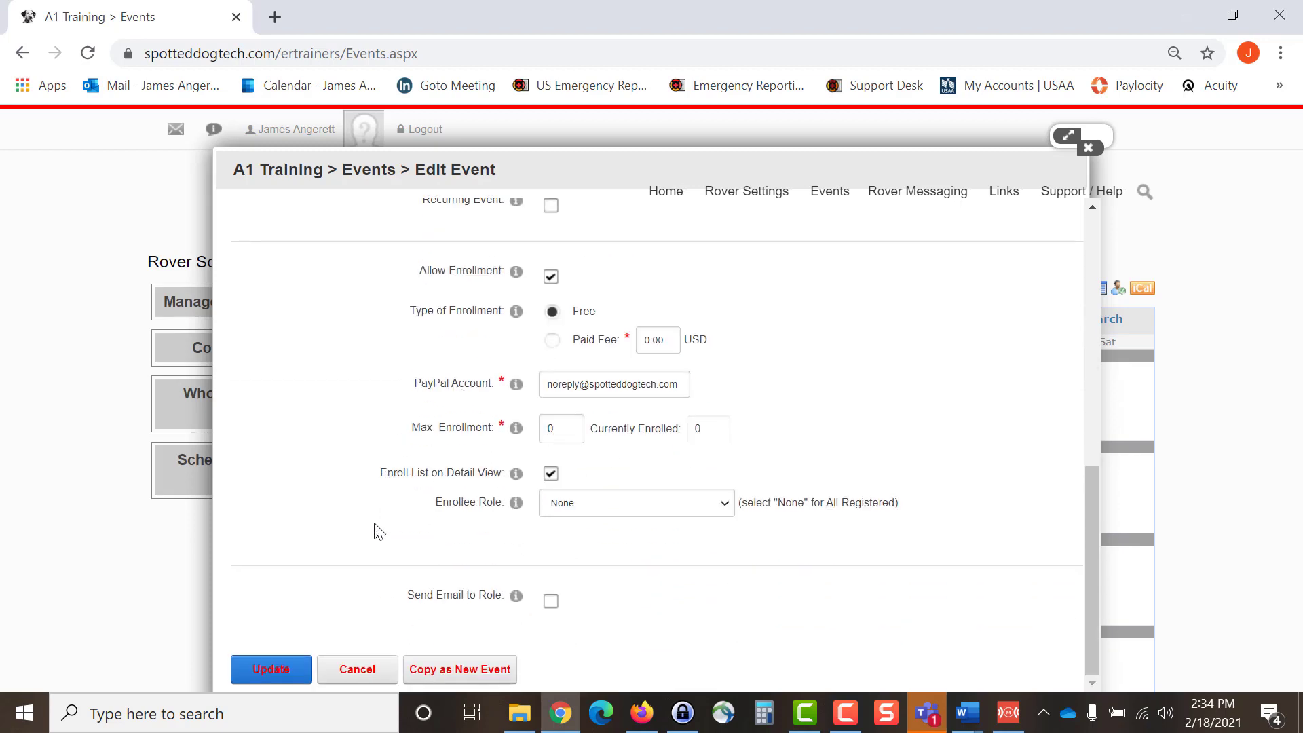
left_click(272, 671)
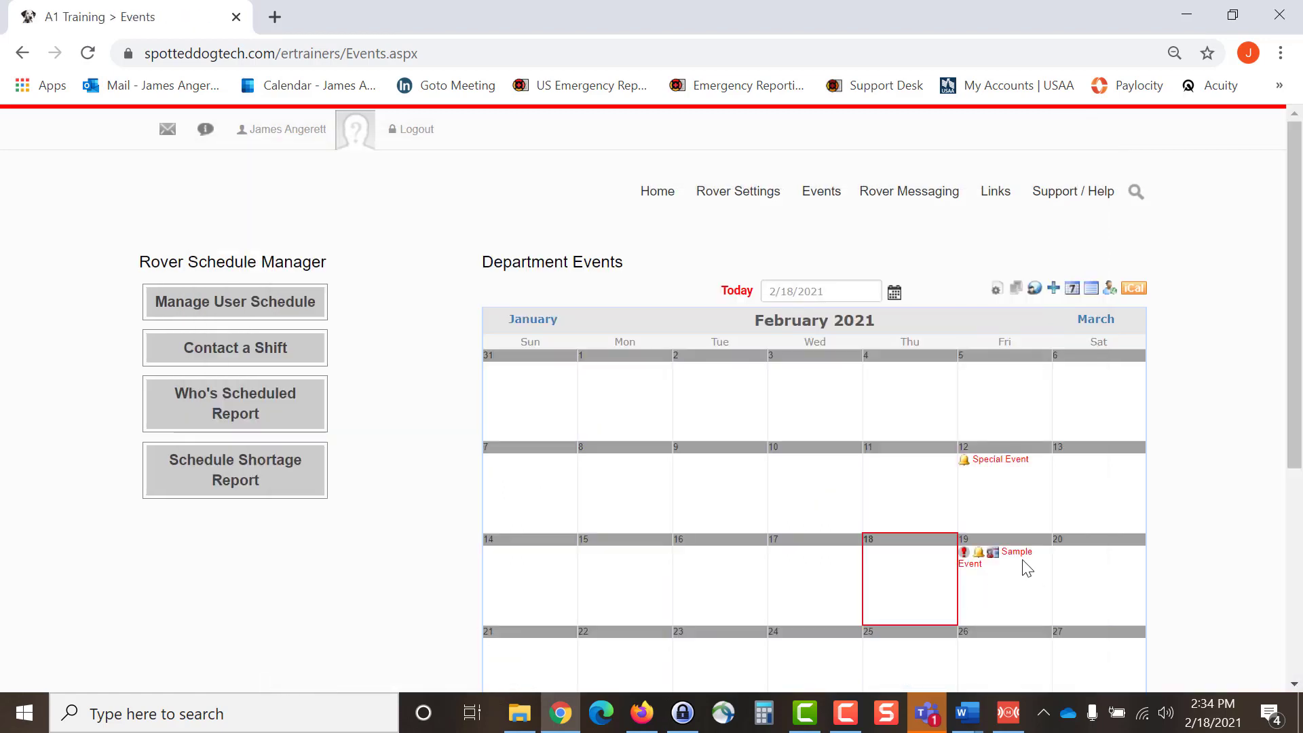
View the February 19 Sample Event's details from the calendar, and switch to the mirrored SM-T510 tablet to sign up for it in the Schedule
mouse_move(1012, 555)
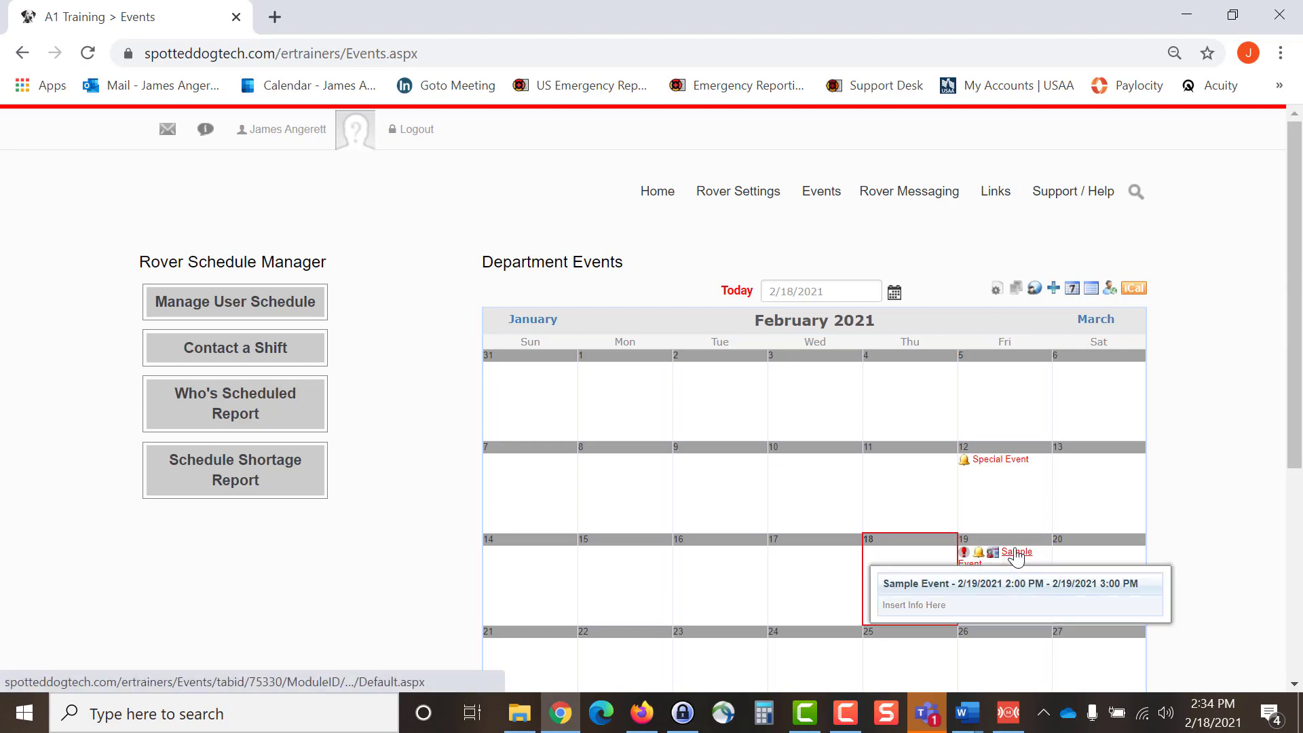
left_click(1018, 554)
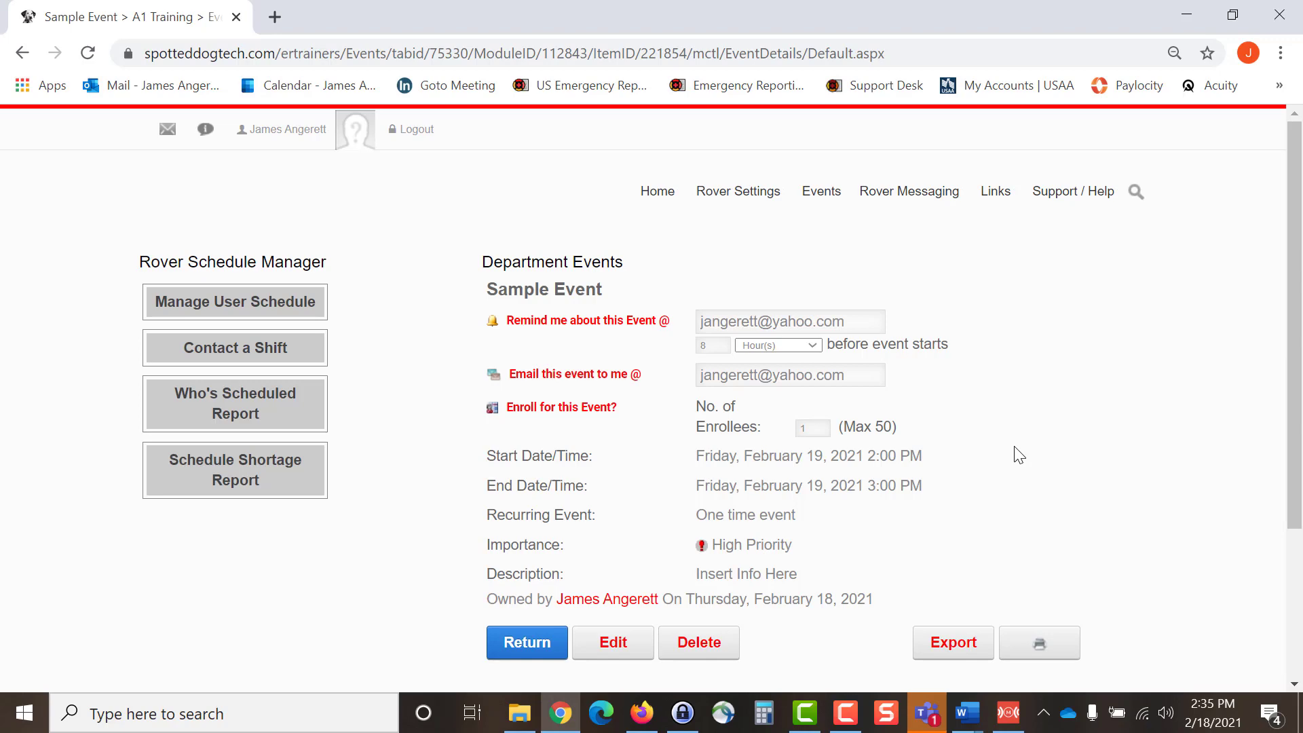
left_click(1008, 712)
double_click(732, 101)
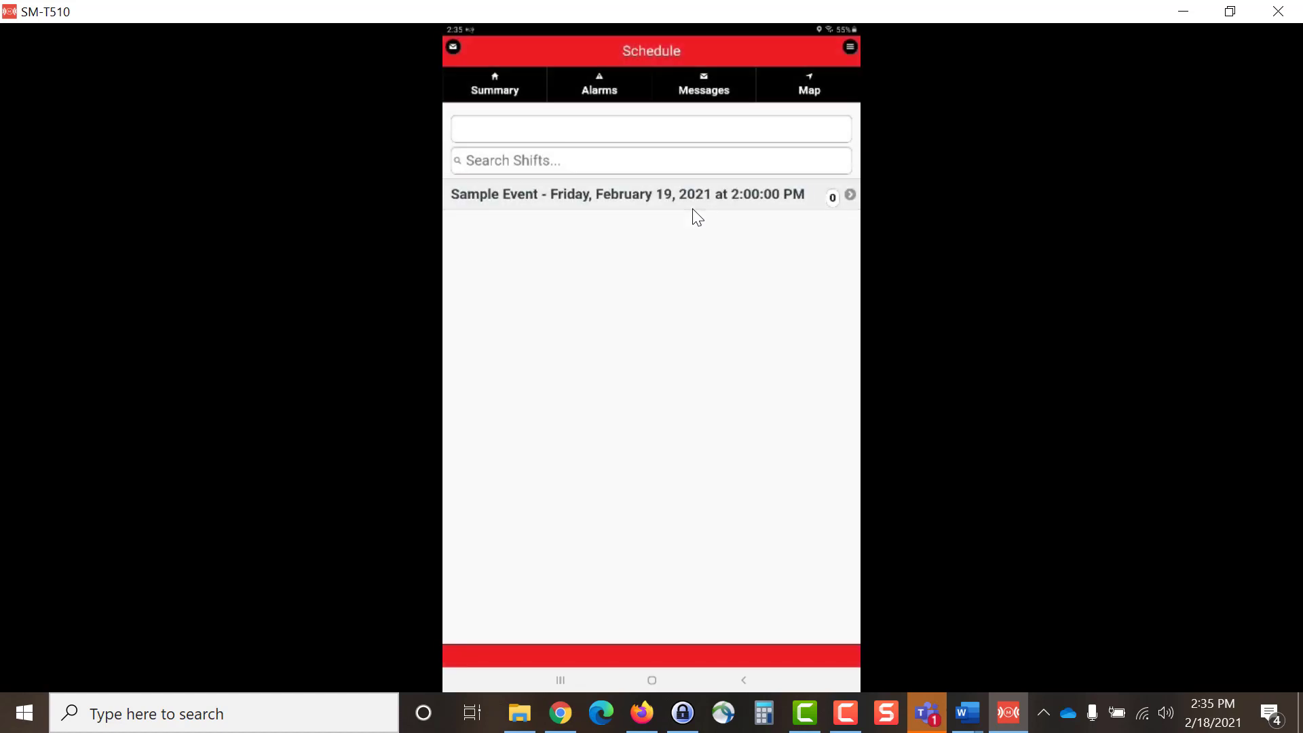
left_click(644, 208)
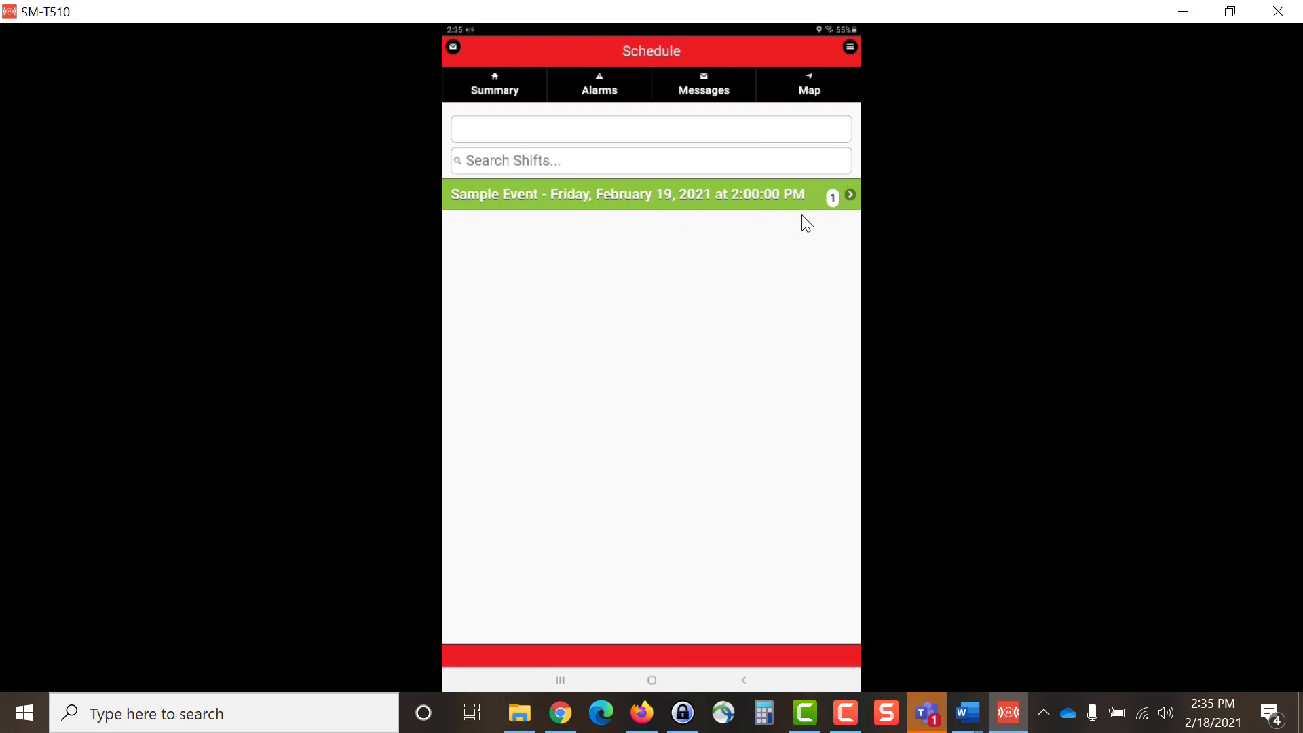
Return to the browser, refresh the event page, and reopen Sample Event from the calendar to check its enrolled users
left_click(1184, 13)
left_click(87, 54)
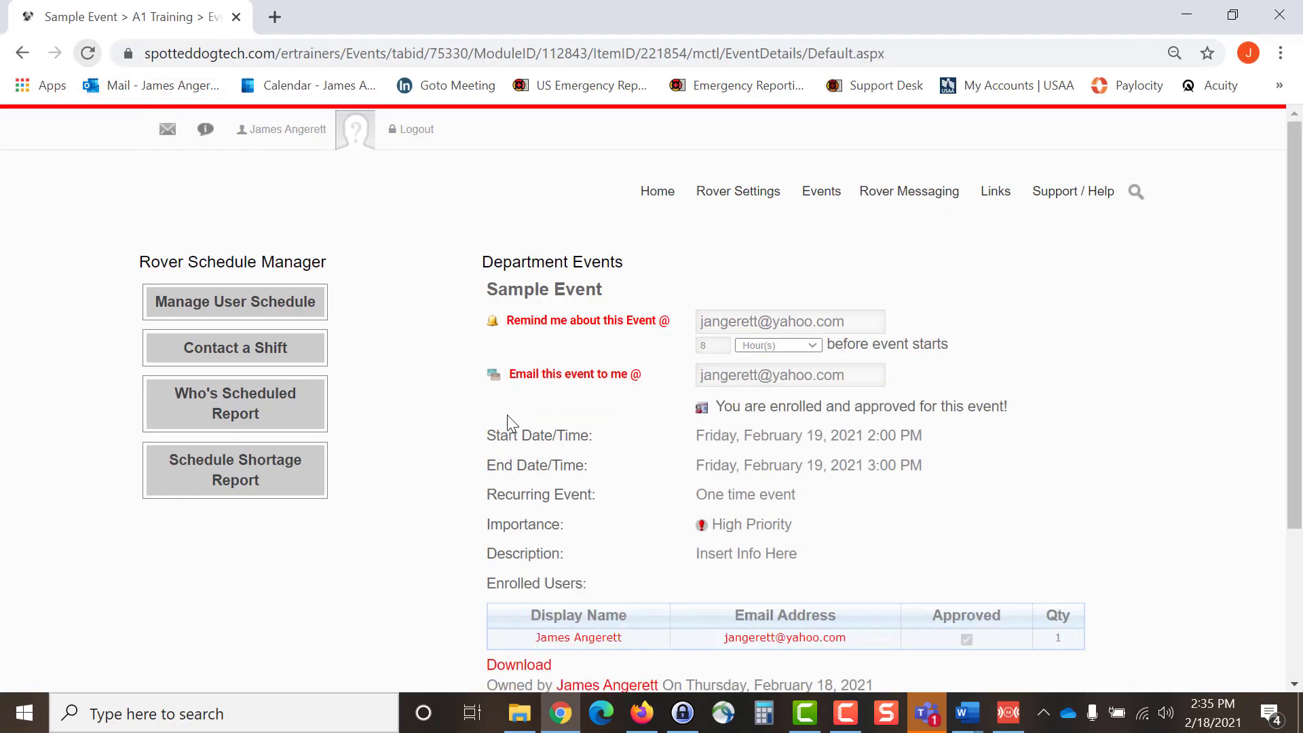
mouse_move(746, 201)
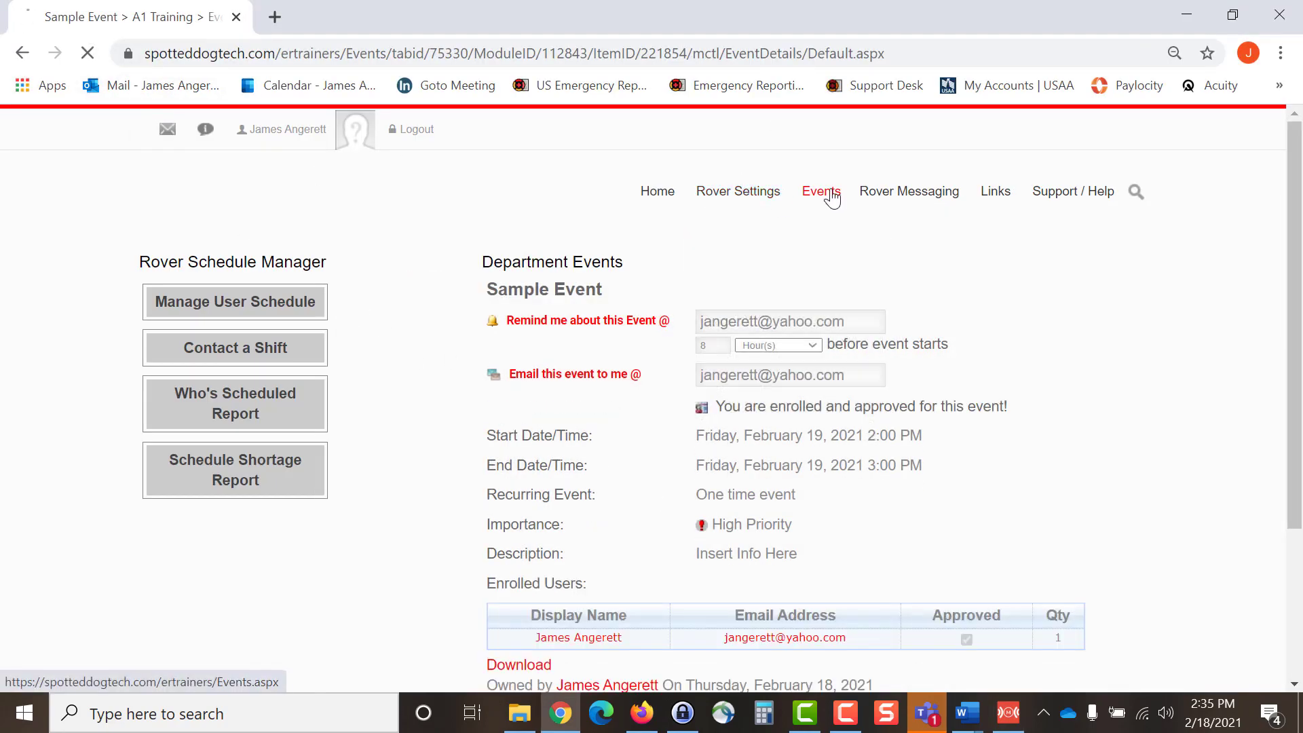
left_click(826, 193)
left_click(1016, 553)
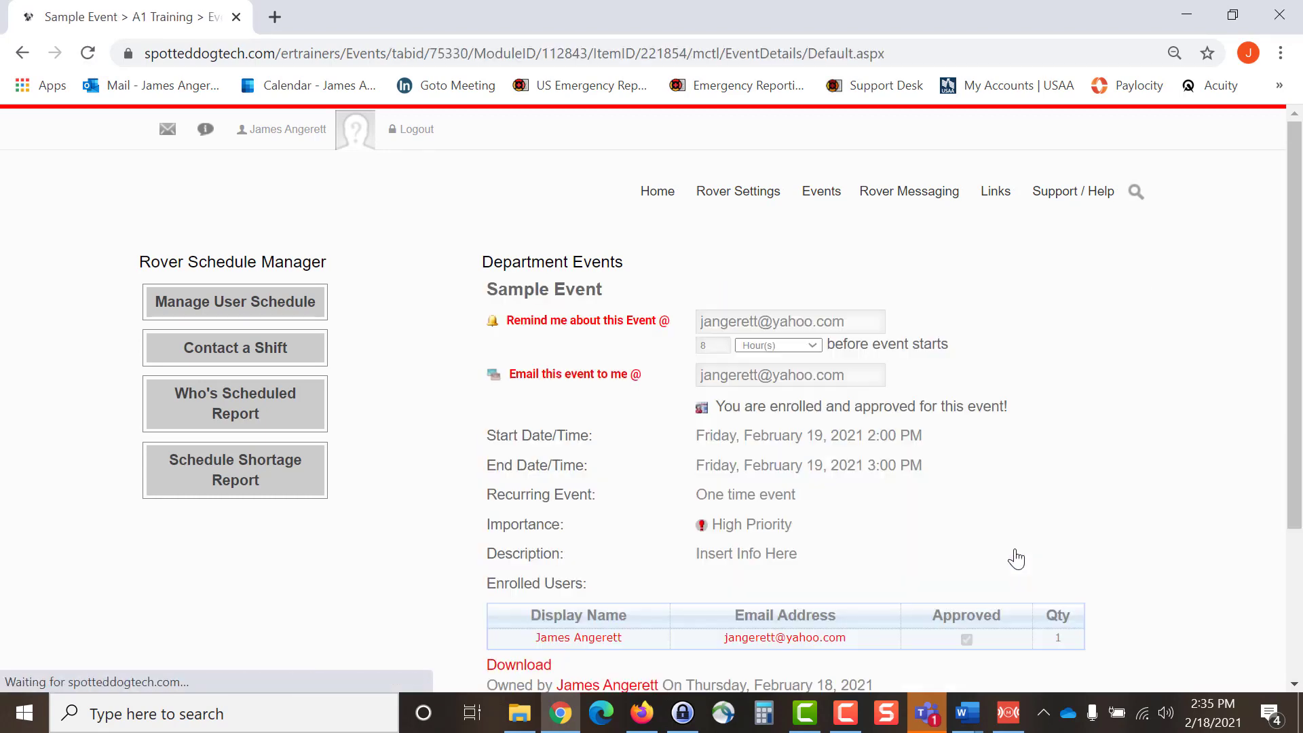
scroll(434, 395, "down", 3)
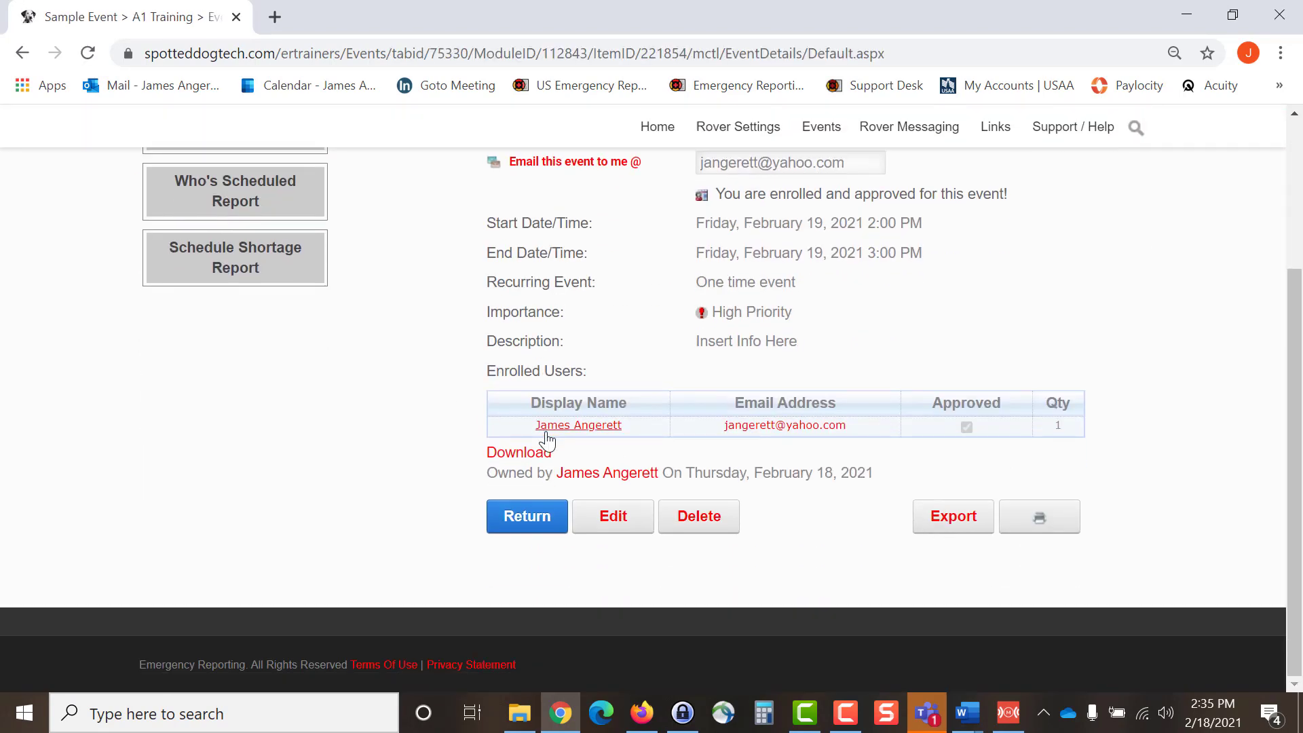